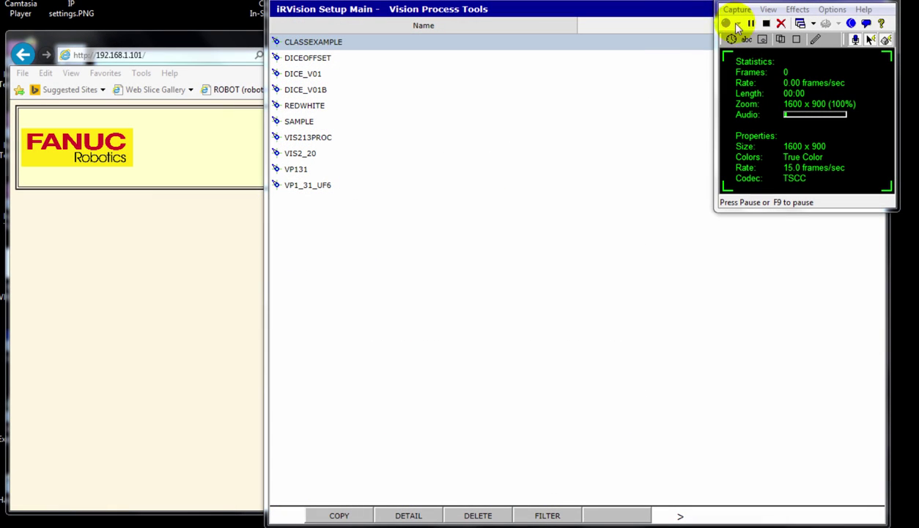
Step: Create a new 2-D single-view vision process named diceLogic and open DICELOGIC for editing
click(836, 3)
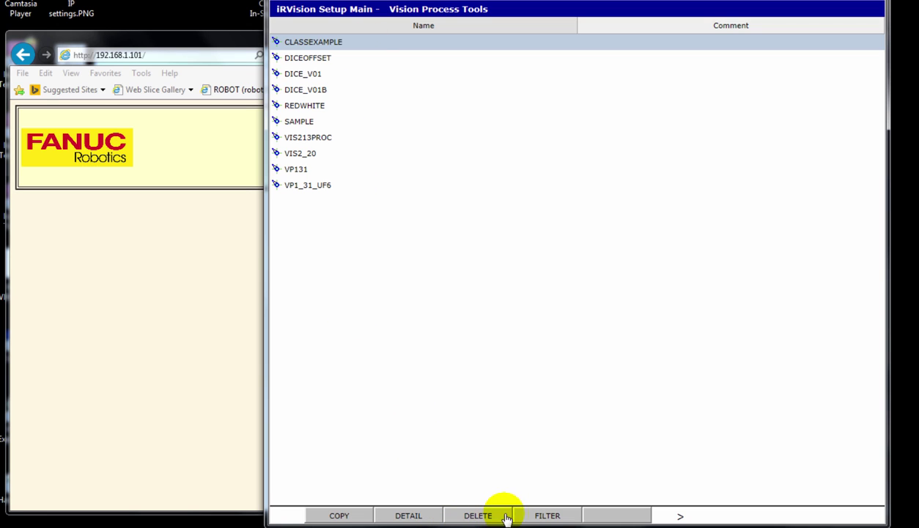
click(679, 515)
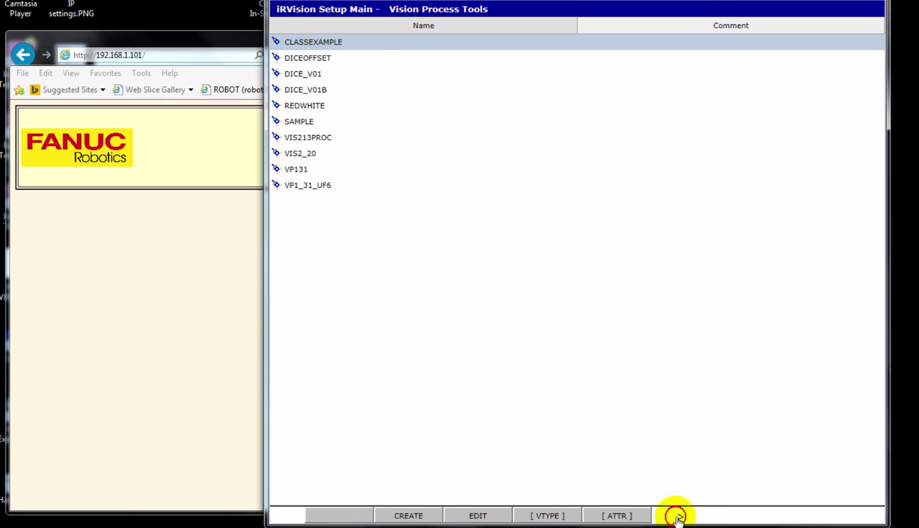
click(421, 513)
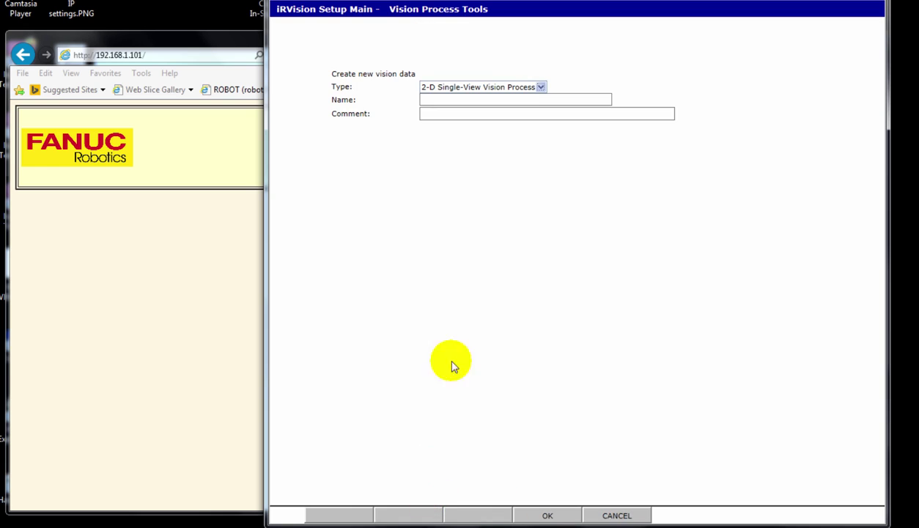
click(595, 104)
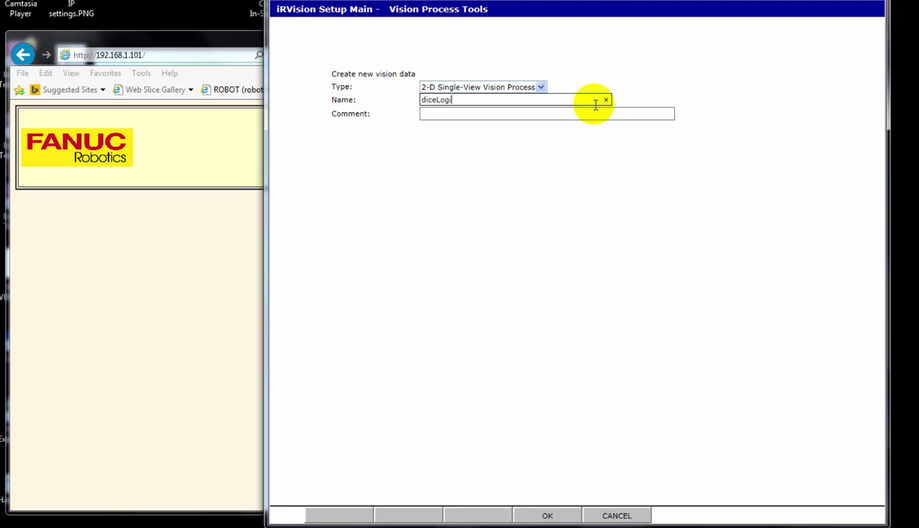
text(diceLogic)
click(547, 514)
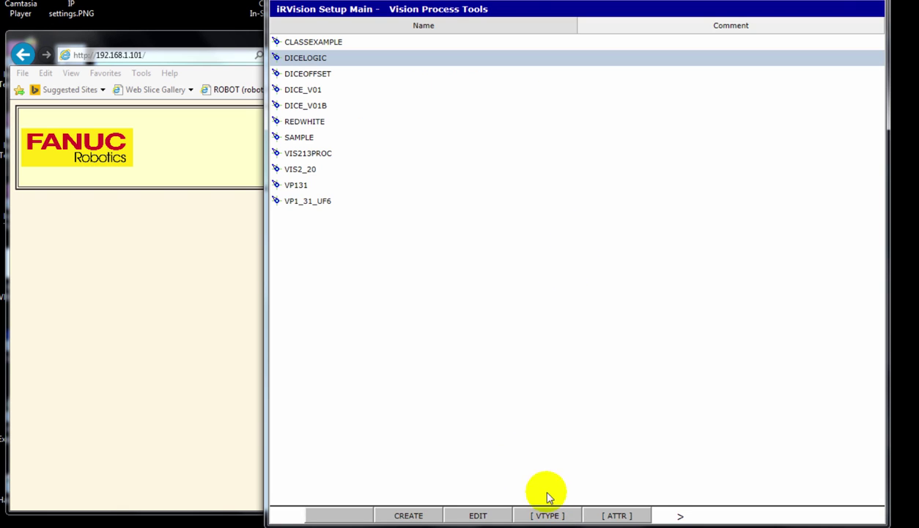
double_click(326, 57)
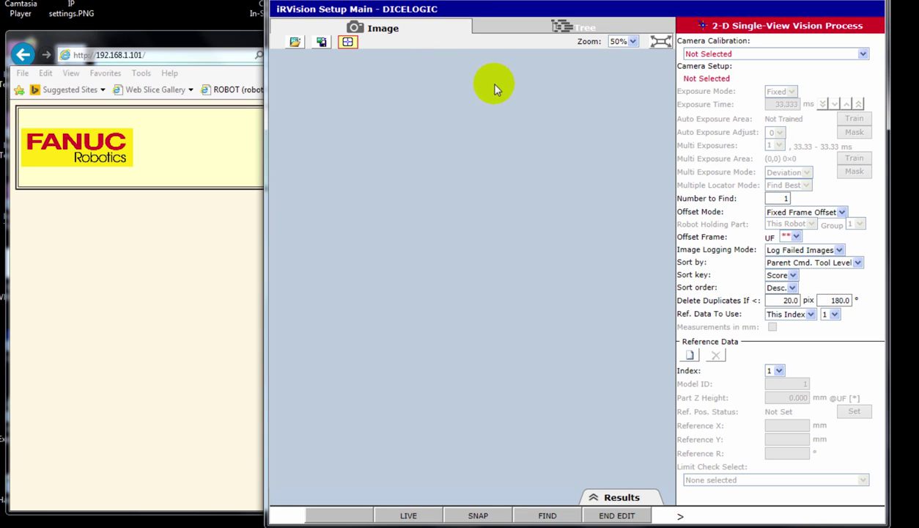
Step: Select camera calibration VIS213 and step the exposure time down to 16.667 ms
click(864, 55)
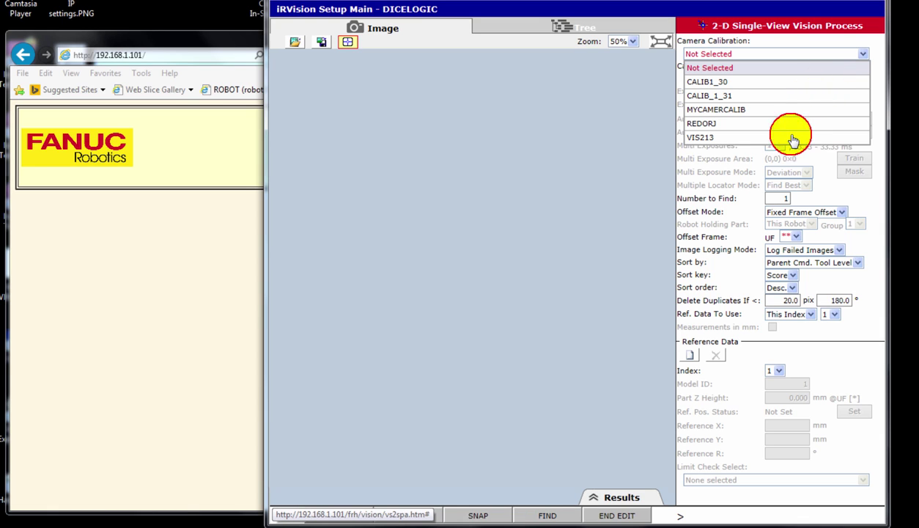
click(792, 138)
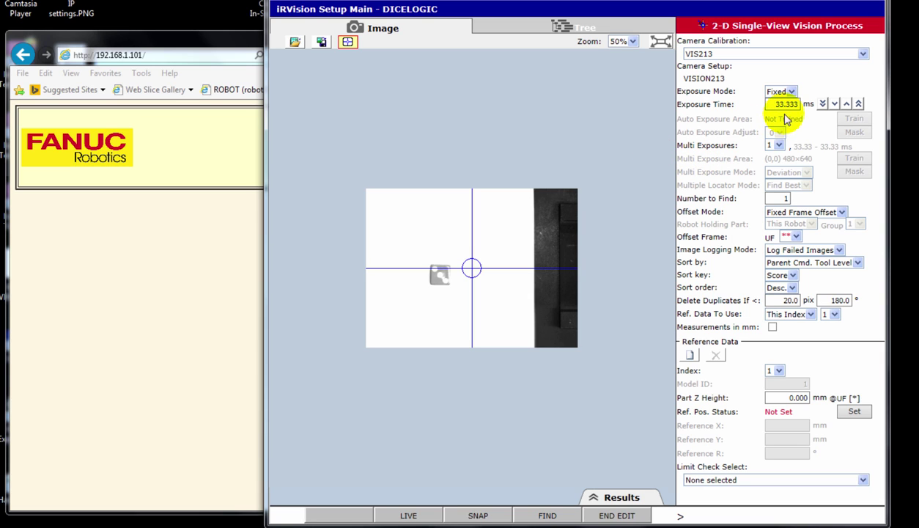
click(836, 104)
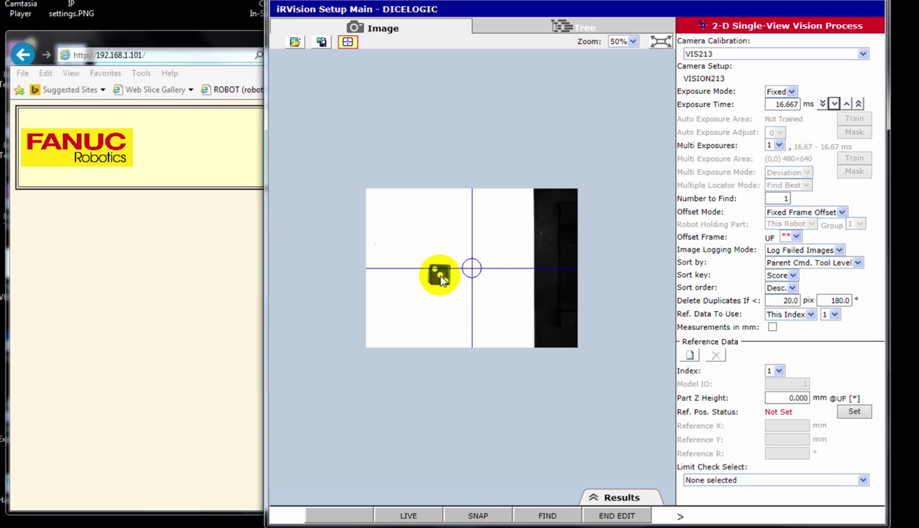
Step: Add a new Blob Locator Tool as a child of GPM Locator Tool 1
click(565, 30)
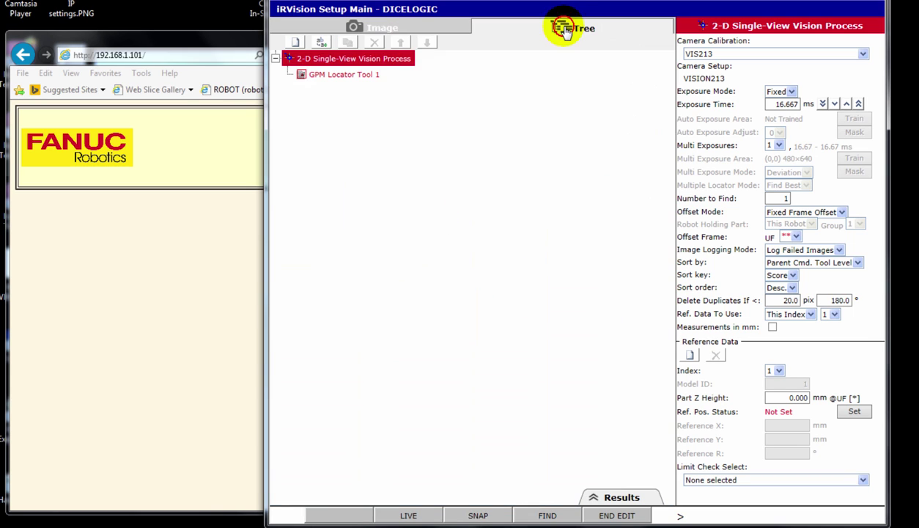
click(349, 76)
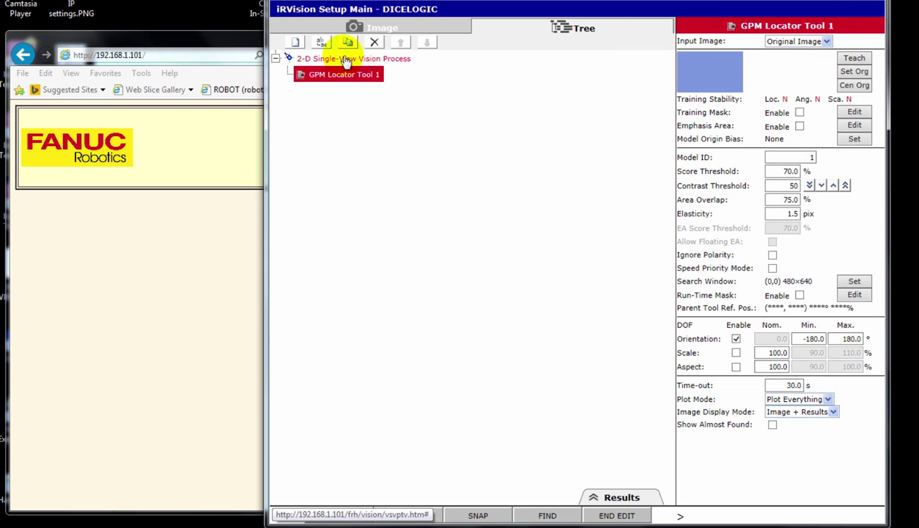
click(294, 42)
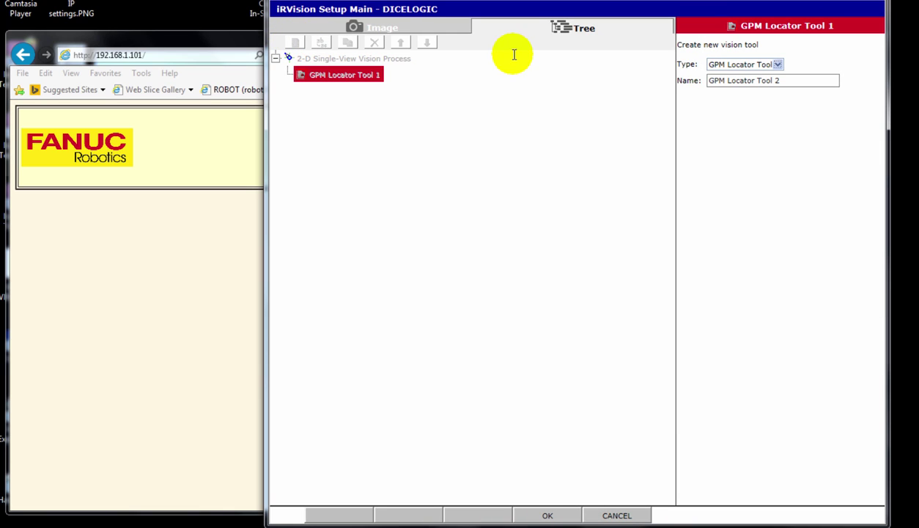
click(777, 64)
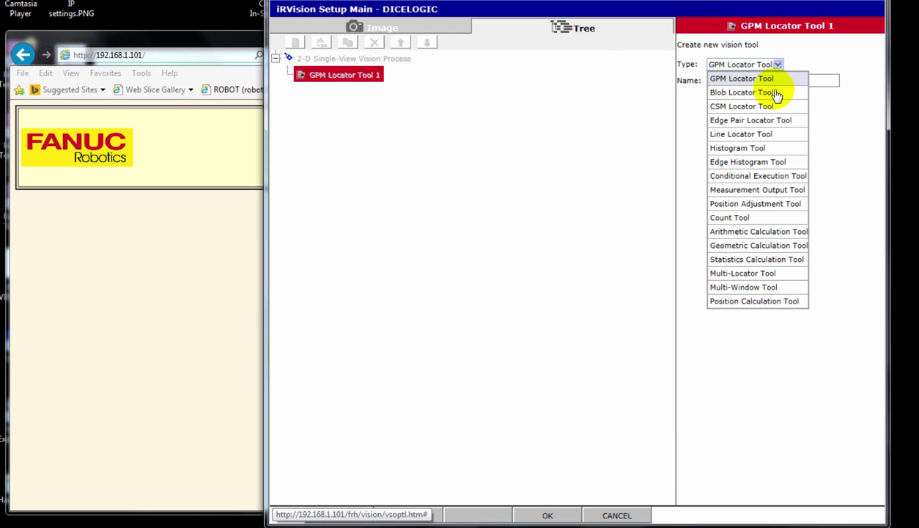
click(776, 93)
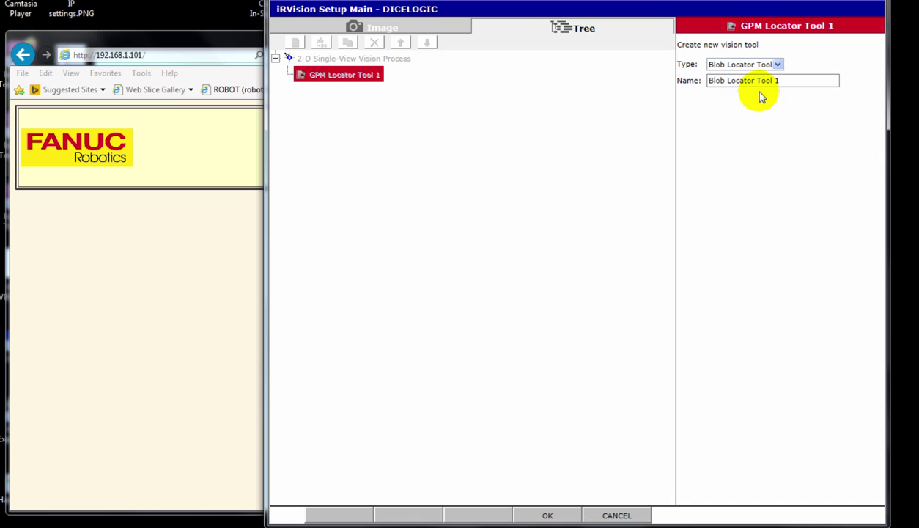
click(566, 515)
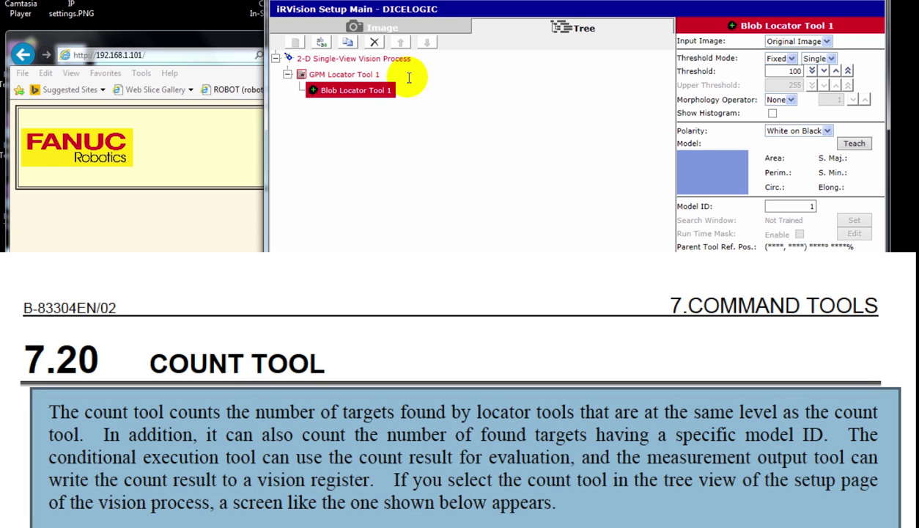
Step: Add a Count Tool under GPM Locator Tool 1
click(372, 75)
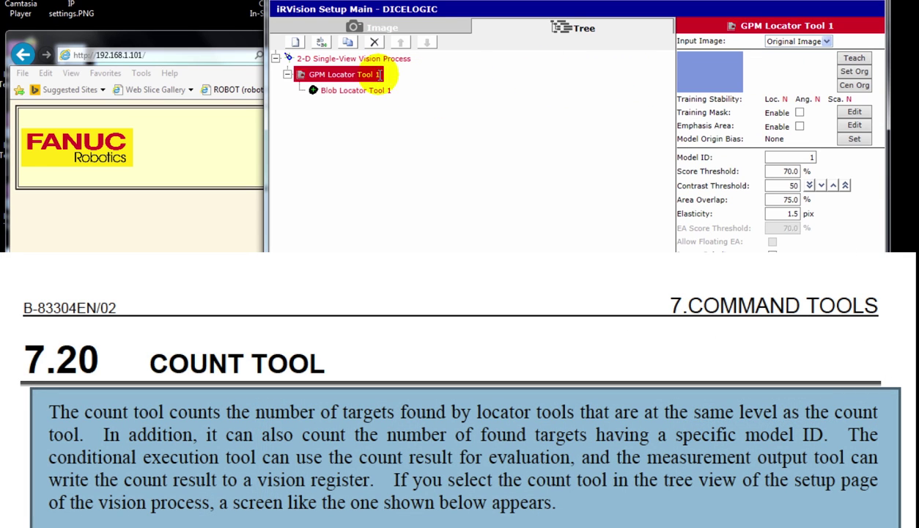
click(296, 42)
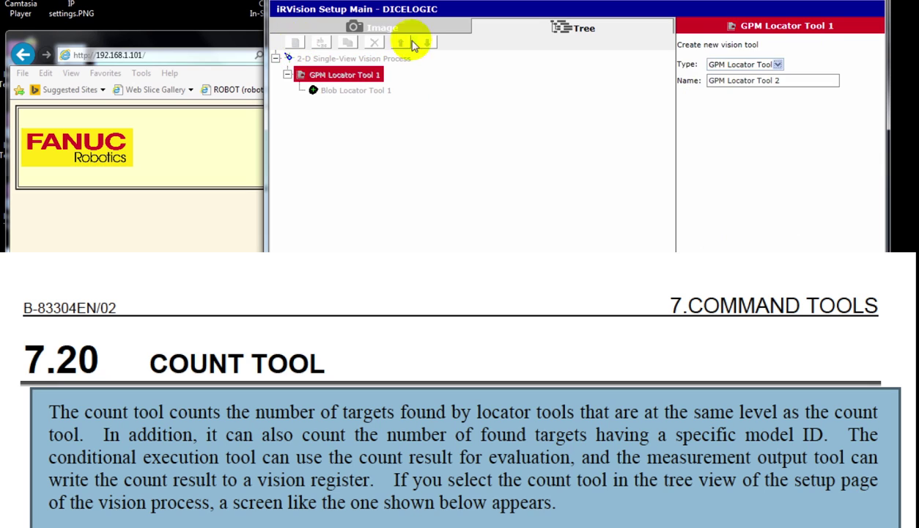
click(779, 65)
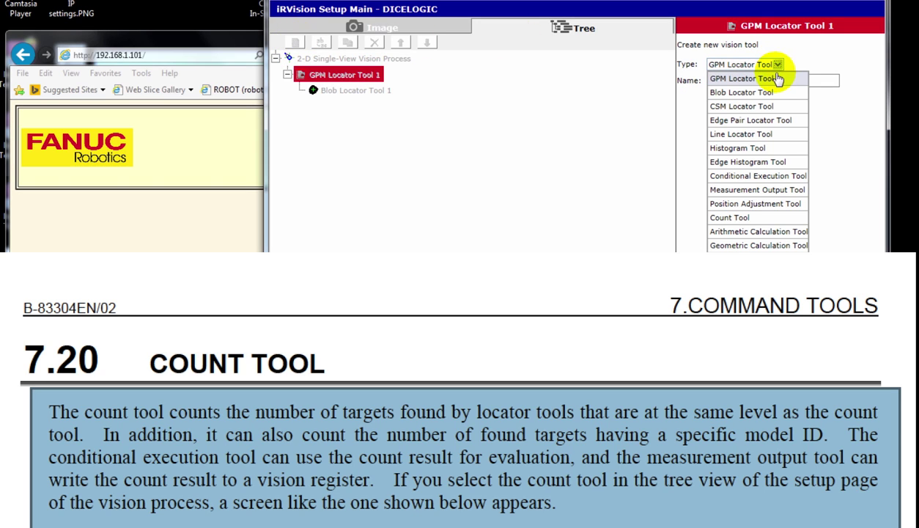
click(767, 218)
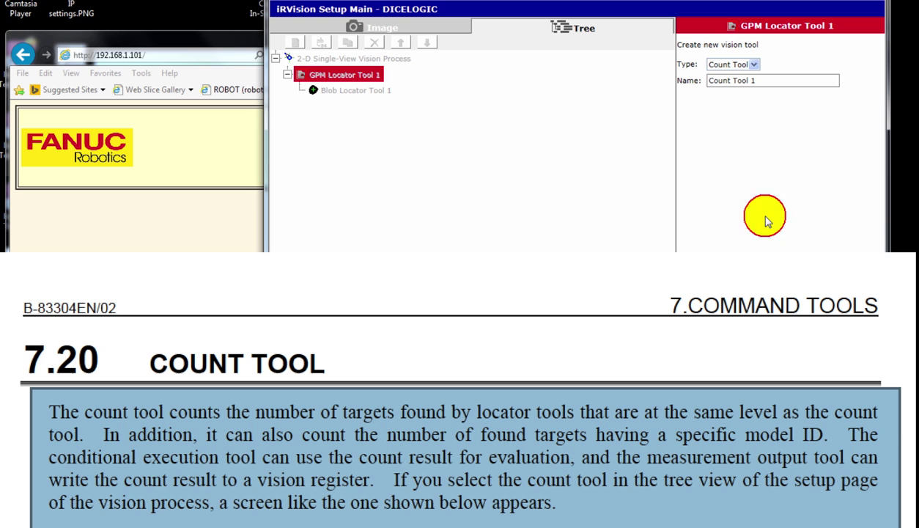
key(Return)
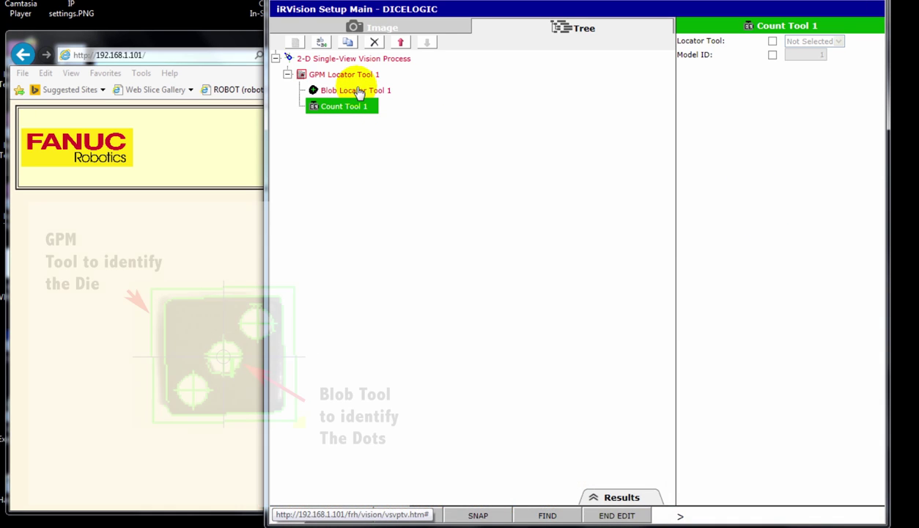
Step: Review the settings of GPM Locator Tool 1, Blob Locator Tool 1 and Count Tool 1
click(344, 74)
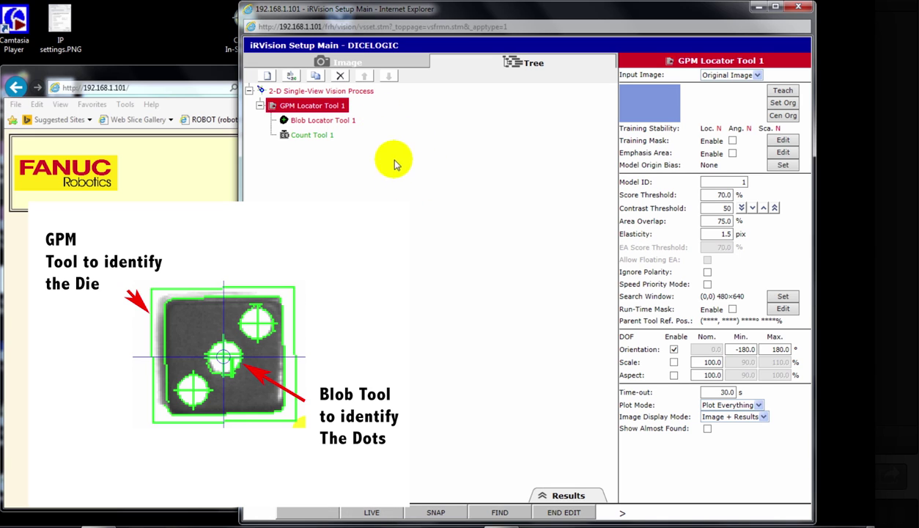
click(344, 122)
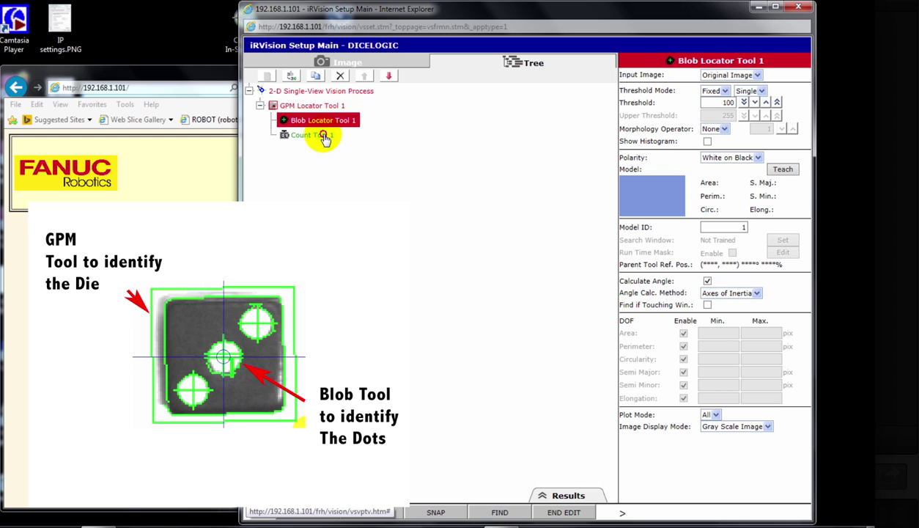
click(326, 139)
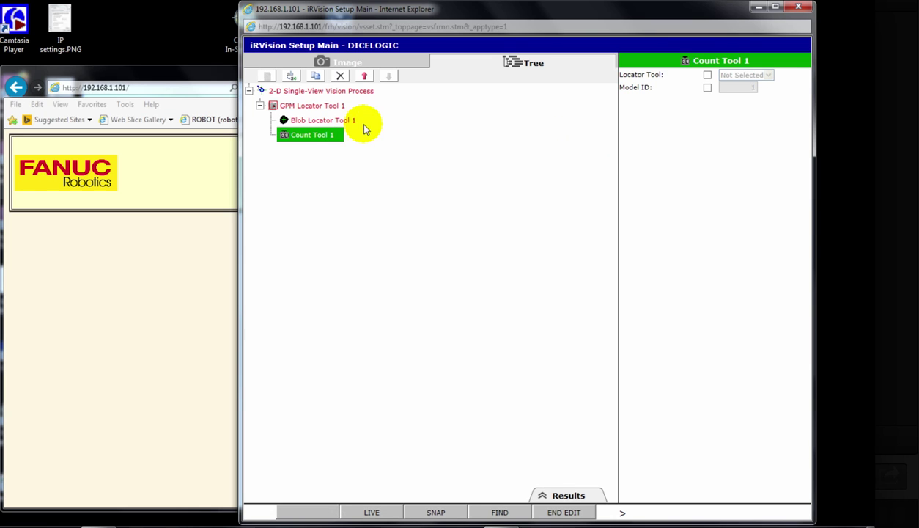
Step: Add a Conditional Execution Tool as a child of GPM Locator Tool 1
click(304, 105)
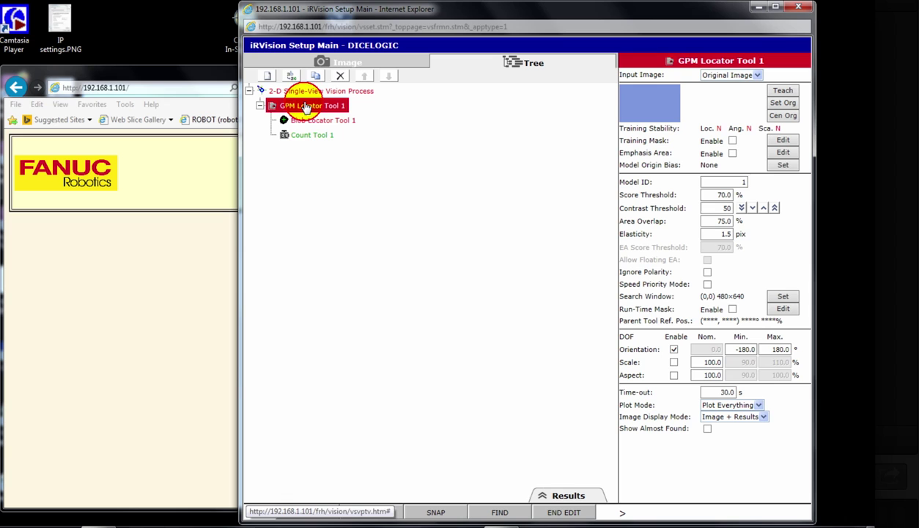
click(268, 77)
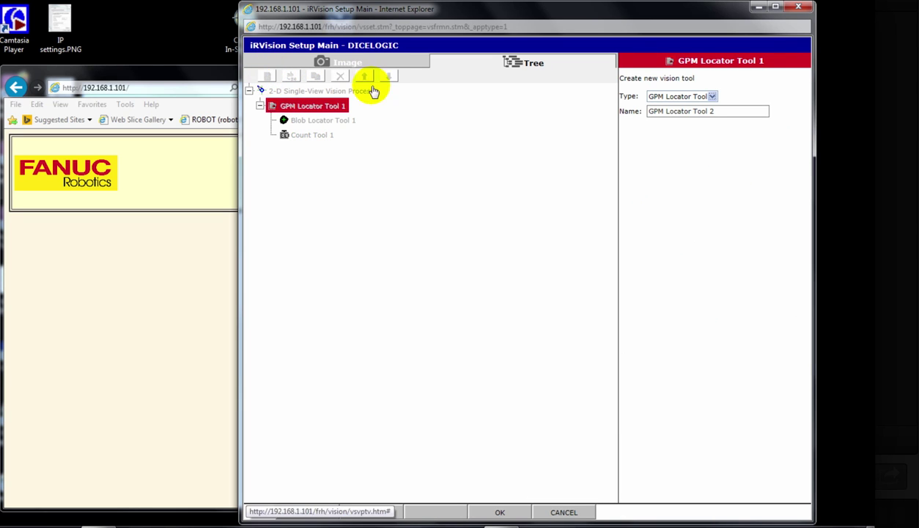
click(710, 100)
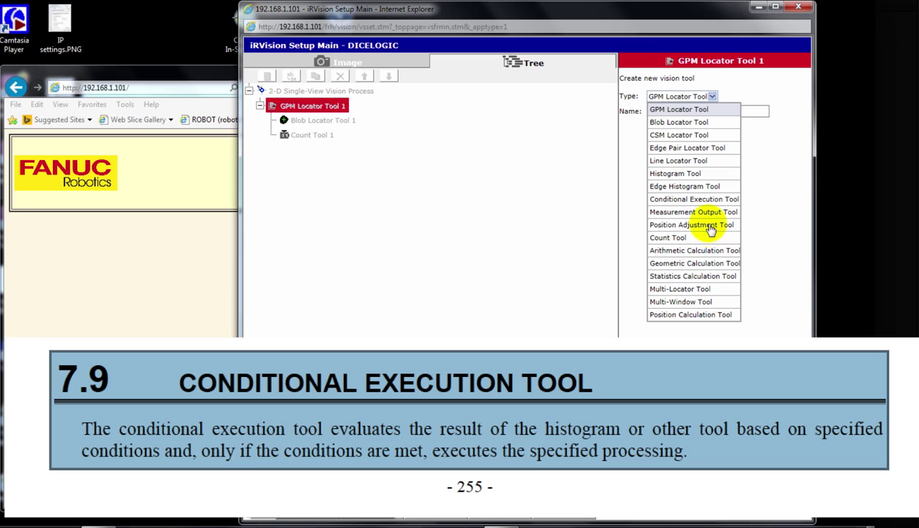
click(708, 199)
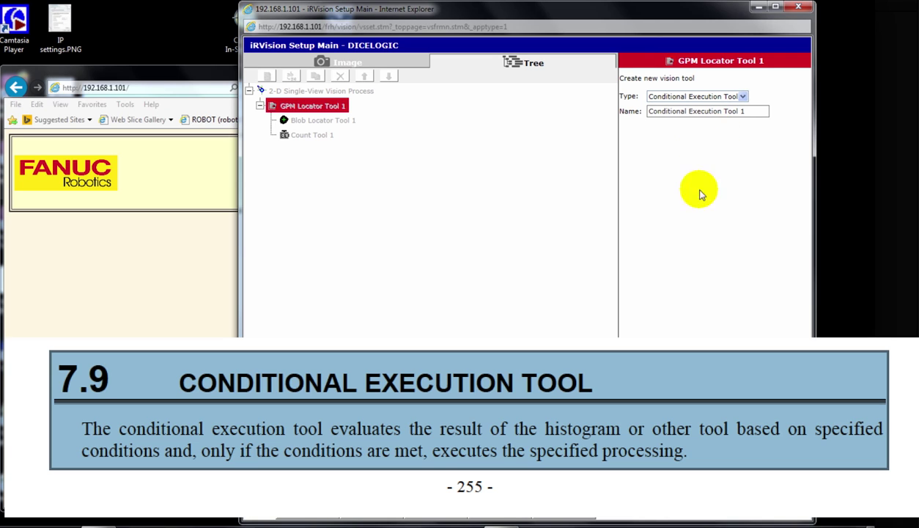
key(Return)
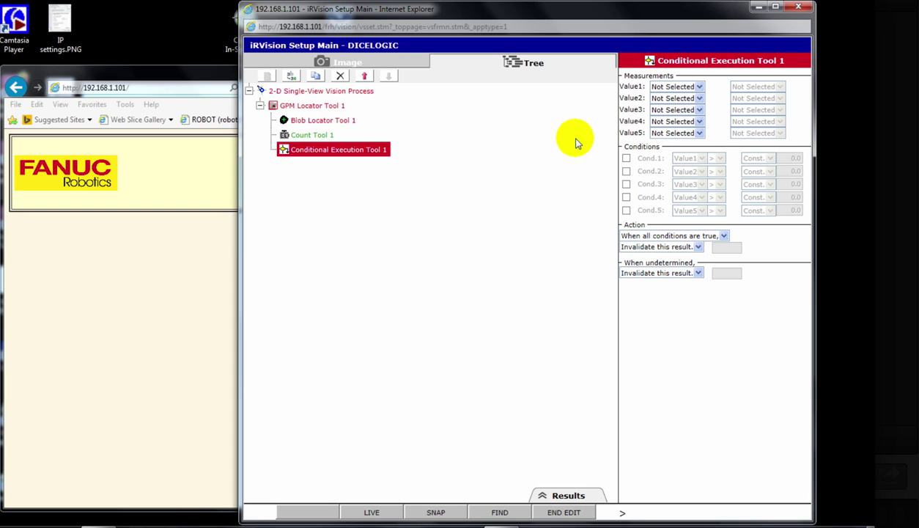
Step: Set Value1 to Count Tool 1 Num. Found and enable Cond.1 testing Value1 equals 2
click(700, 87)
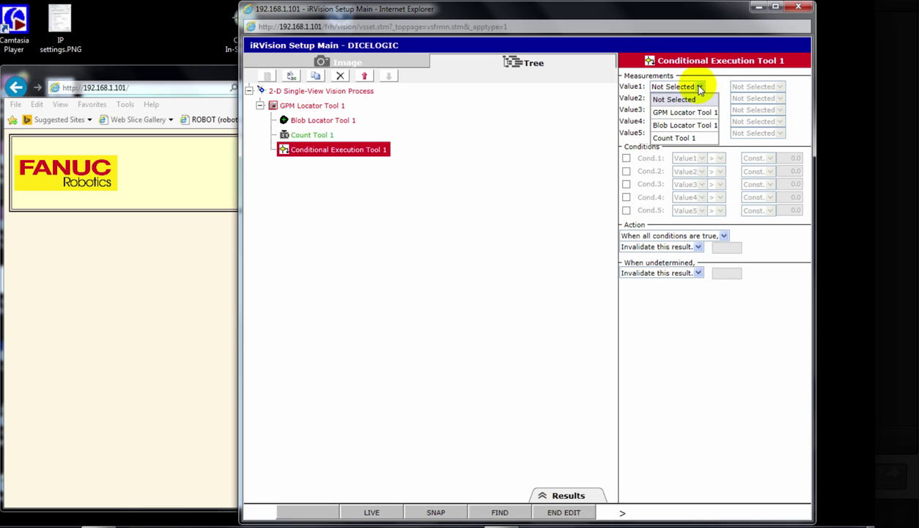
click(695, 139)
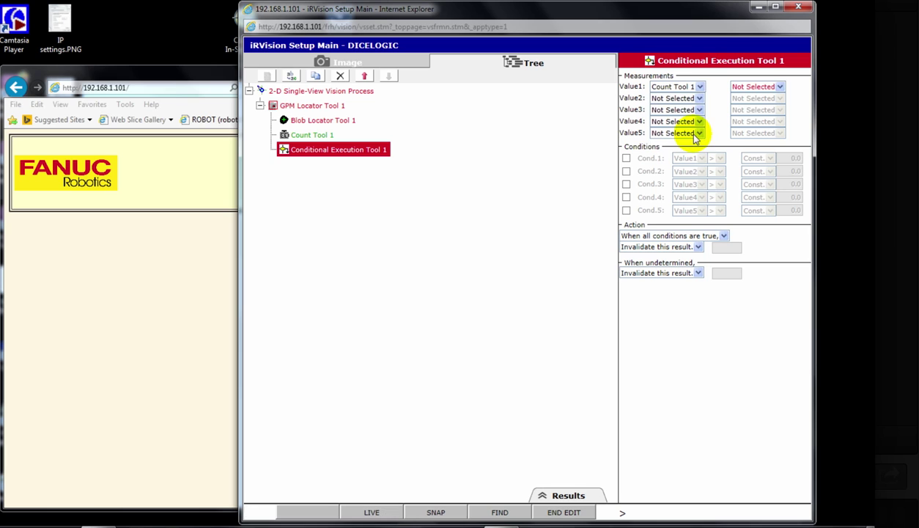
click(779, 87)
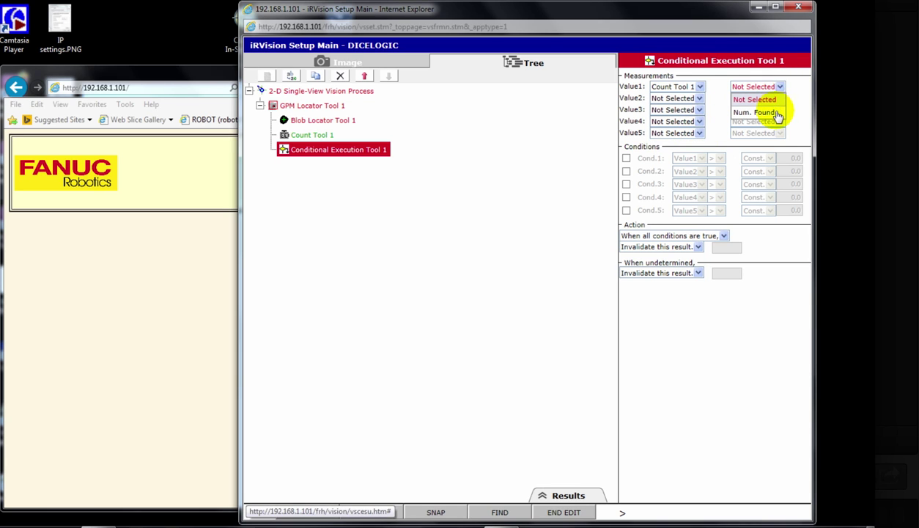
click(777, 112)
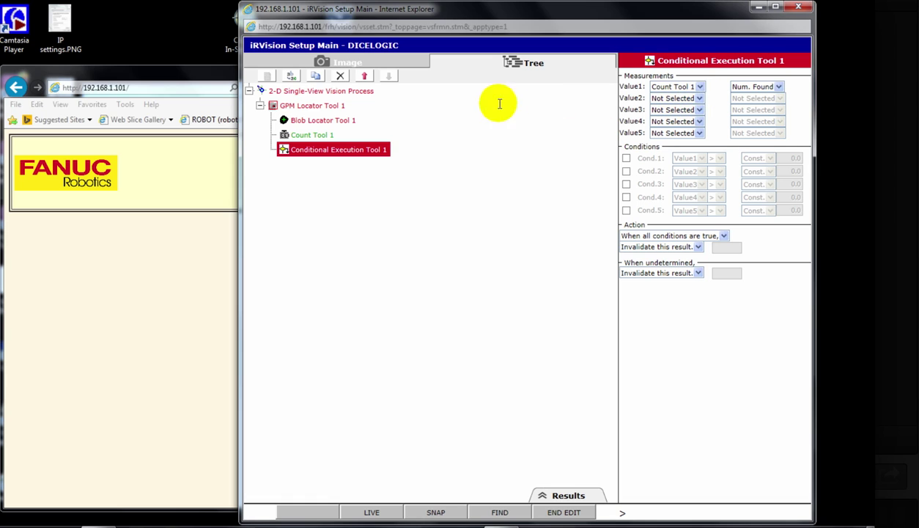
click(626, 158)
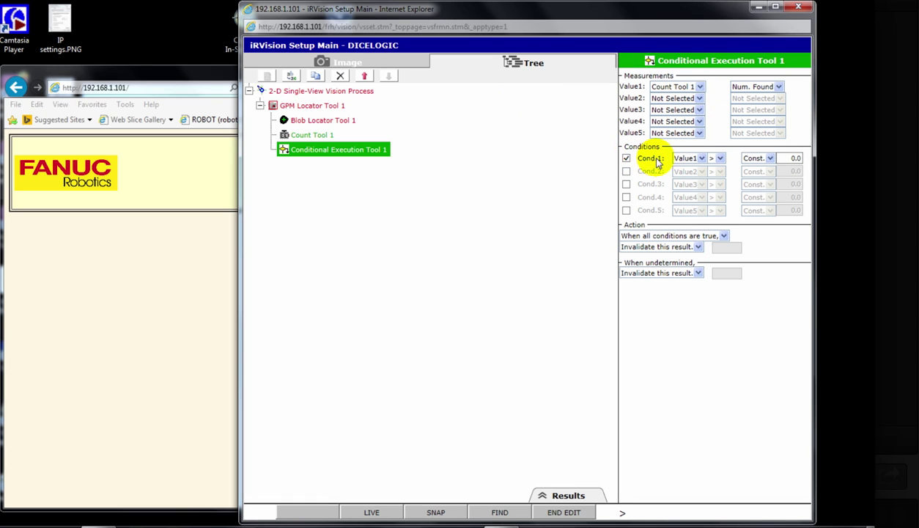
click(718, 159)
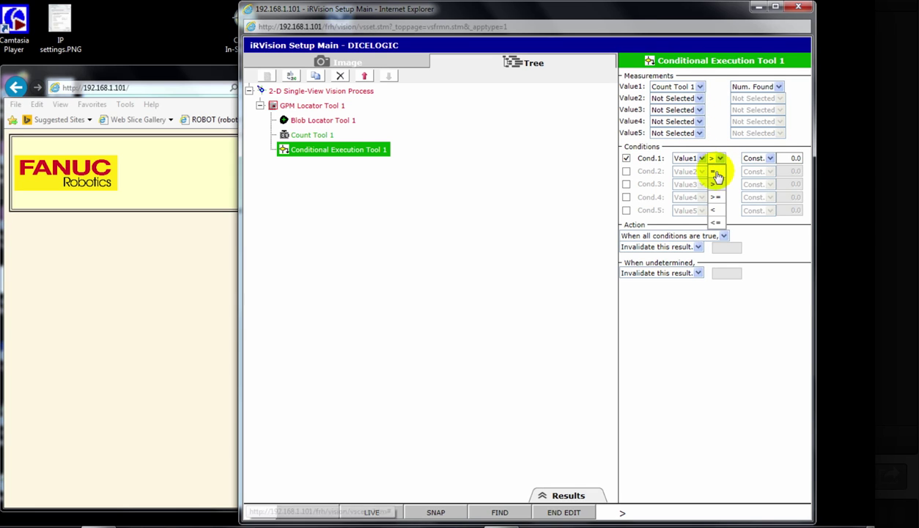
click(716, 172)
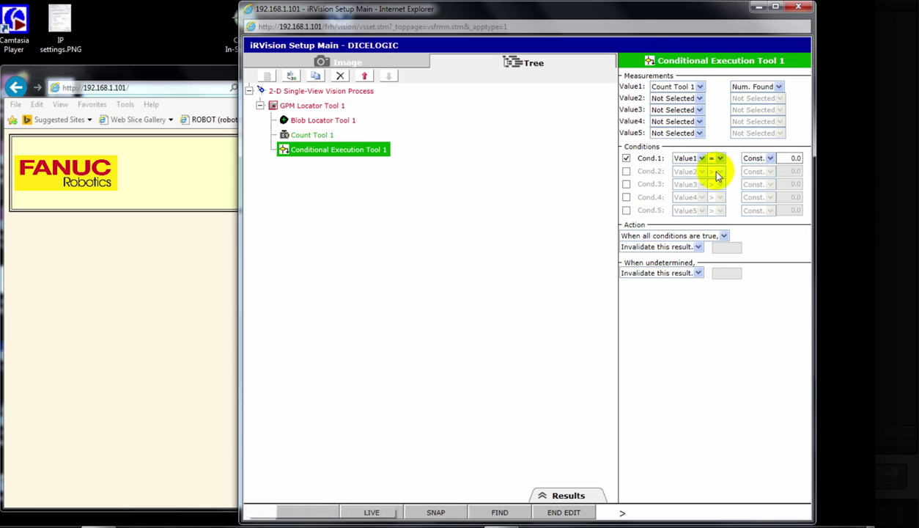
click(794, 160)
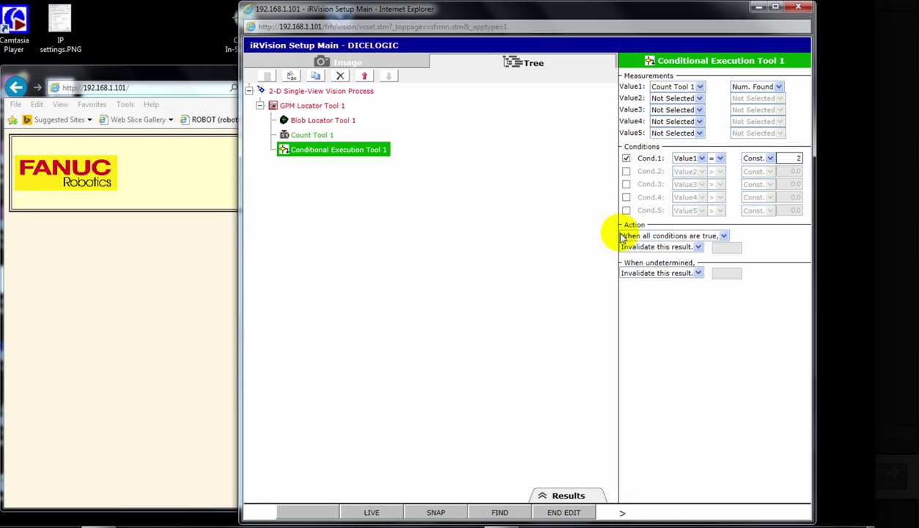
Step: Add 1 to the model ID when true and 100 when undetermined
click(698, 247)
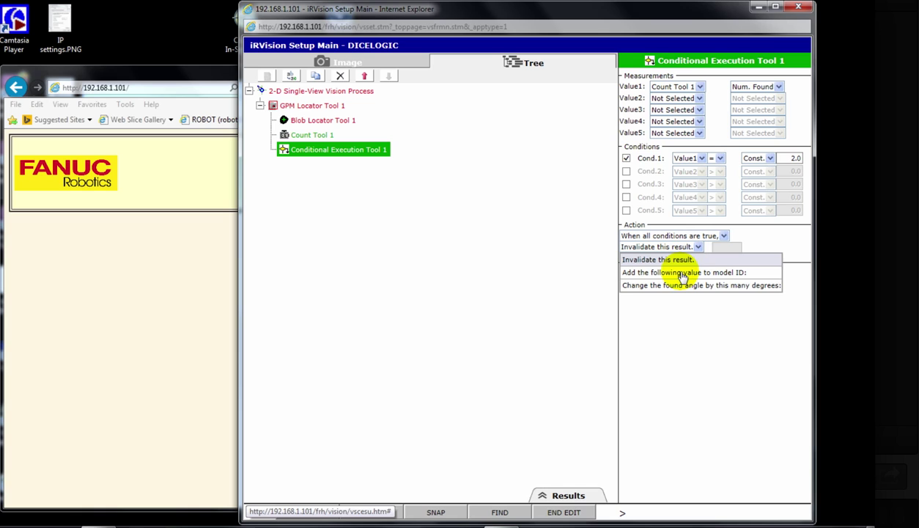
click(682, 273)
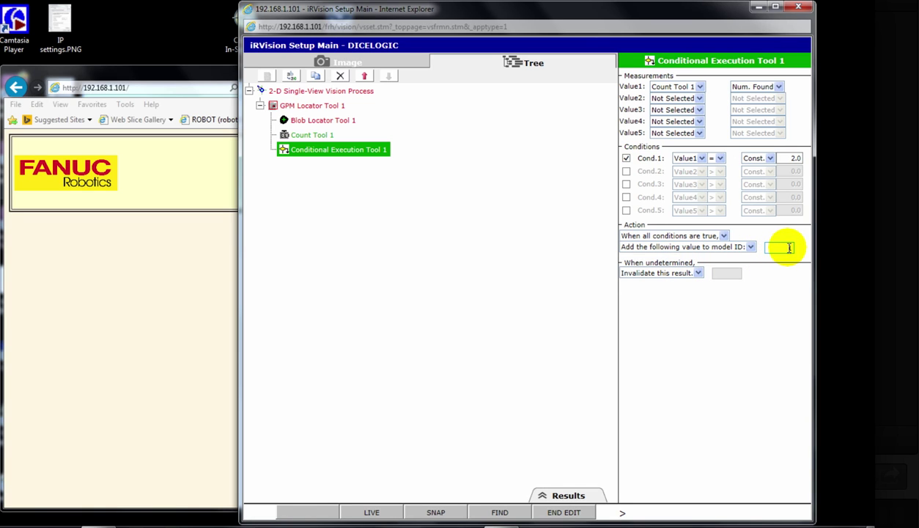
text(1)
click(701, 272)
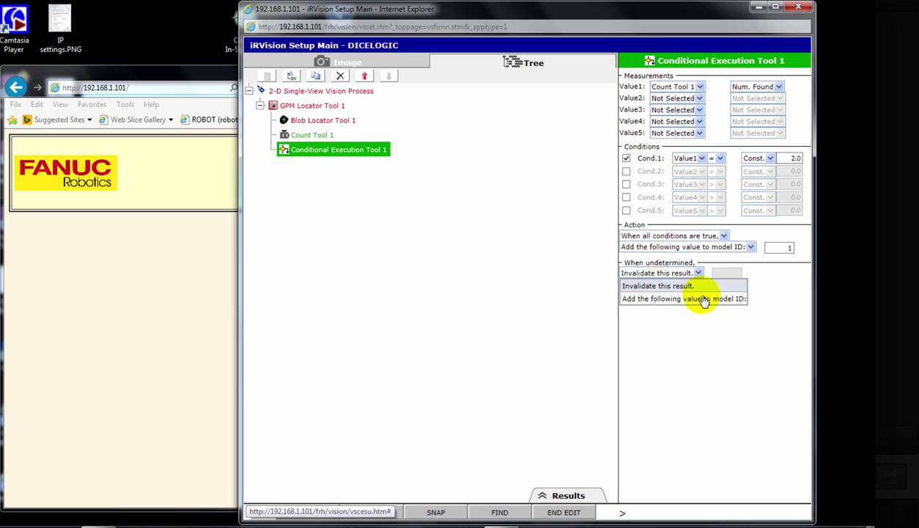
click(702, 299)
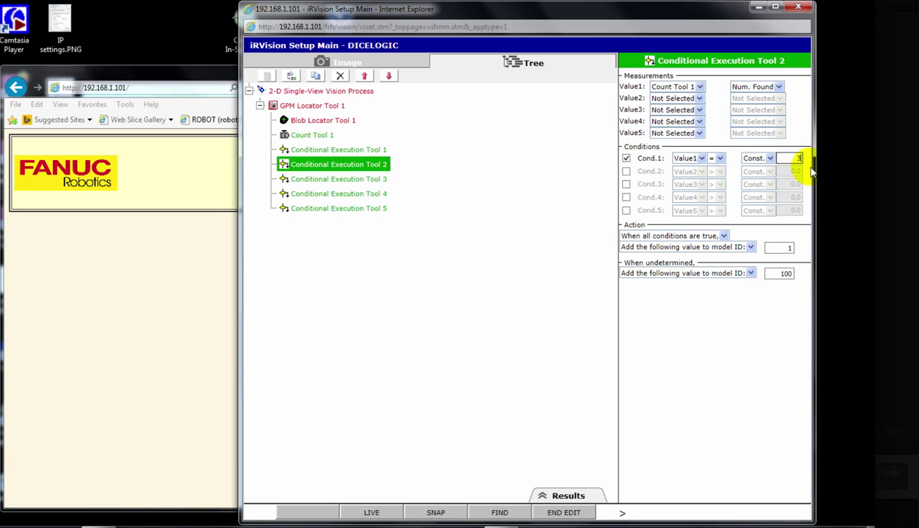
Step: In Conditional Execution Tool 2, set the Cond.1 constant to 3 and the model ID amount to 2
text(3)
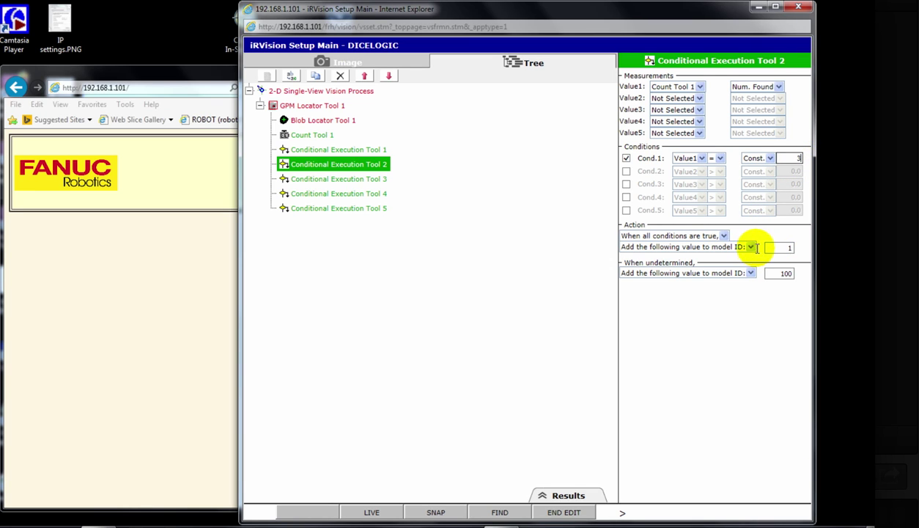
click(785, 248)
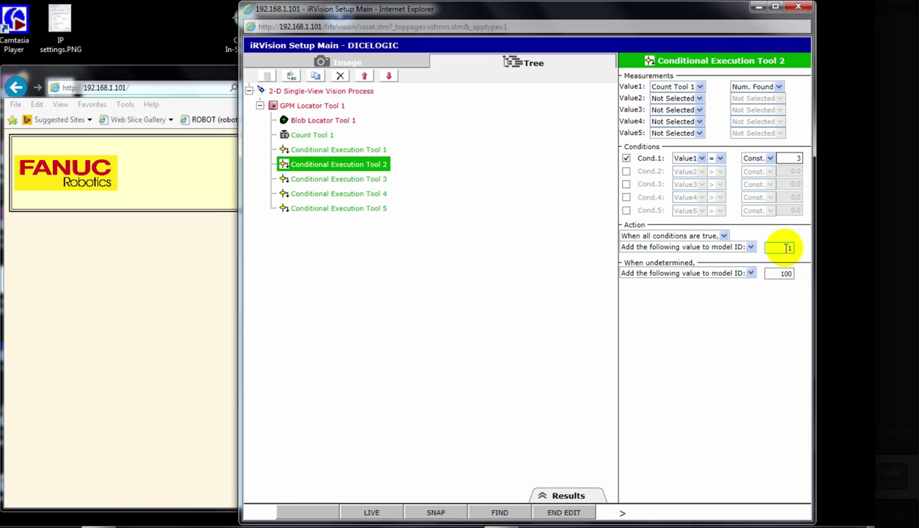
double_click(787, 247)
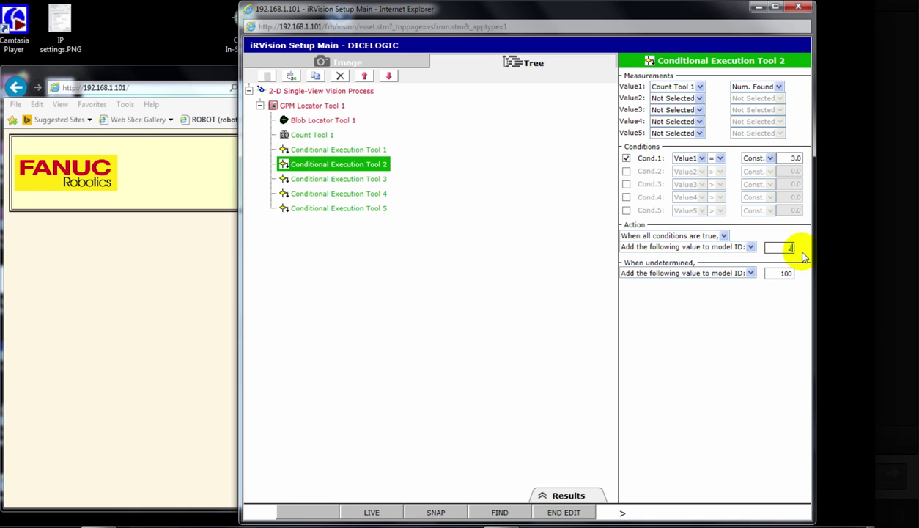
text(2)
click(804, 256)
Step: Make Conditional Execution Tool 3 add 3 to the model ID when the count equals 4
click(368, 179)
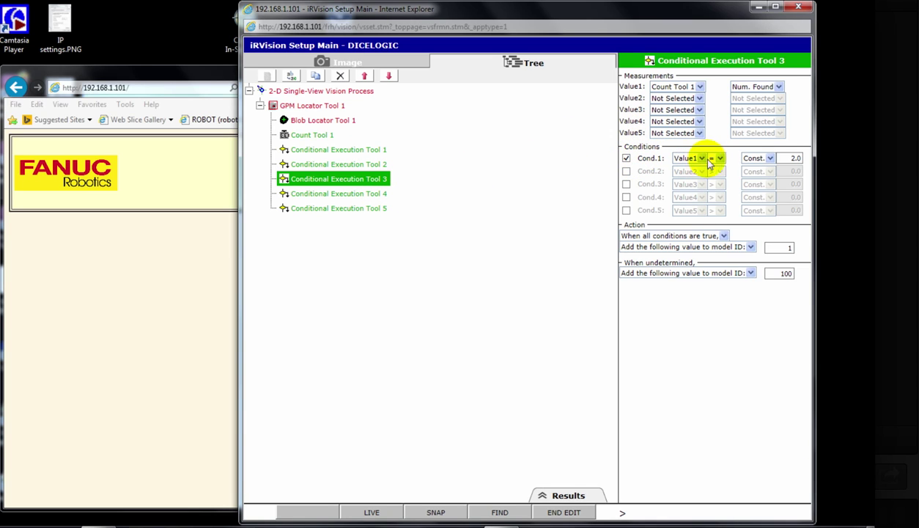
click(802, 158)
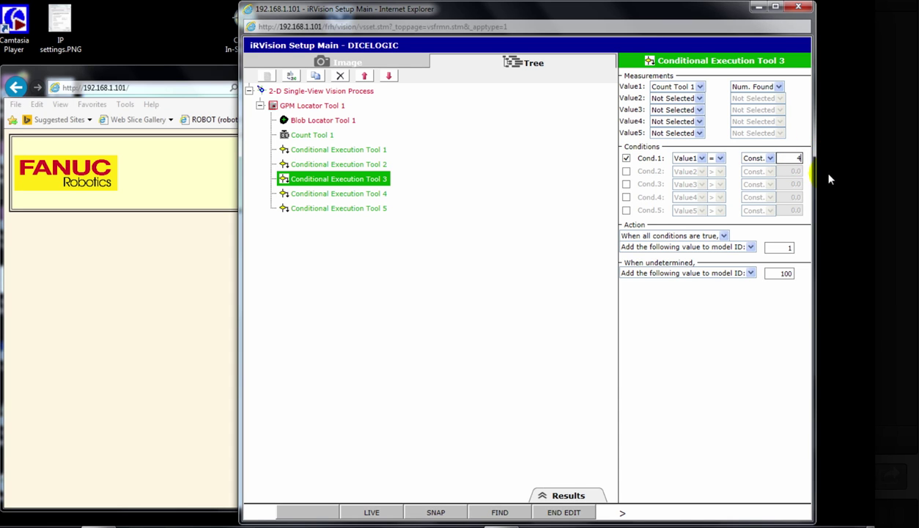
click(787, 248)
text(3)
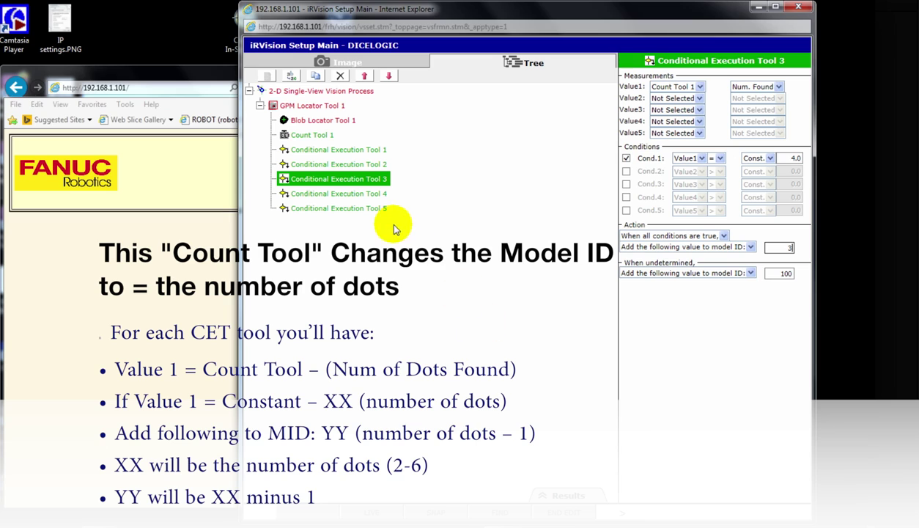
Step: Make Conditional Execution Tool 4 add 4 to the model ID when the count equals 5
click(367, 199)
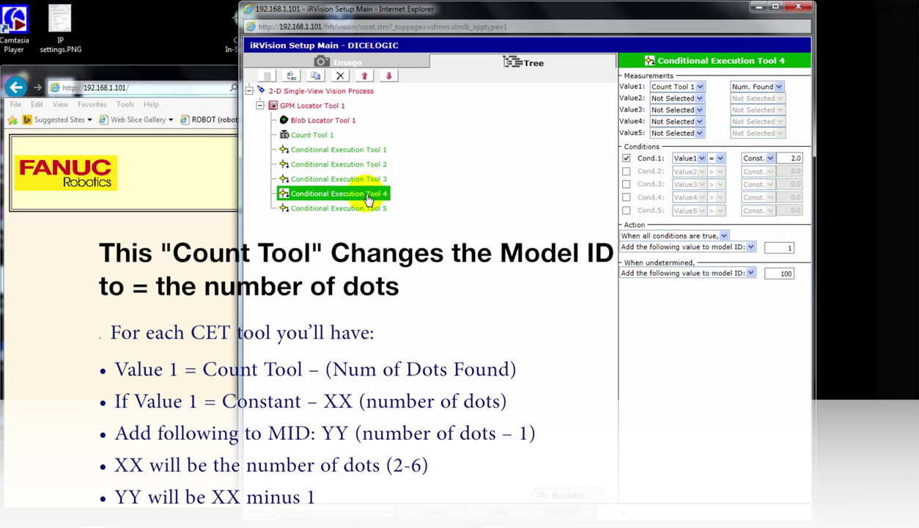
double_click(789, 158)
text(5)
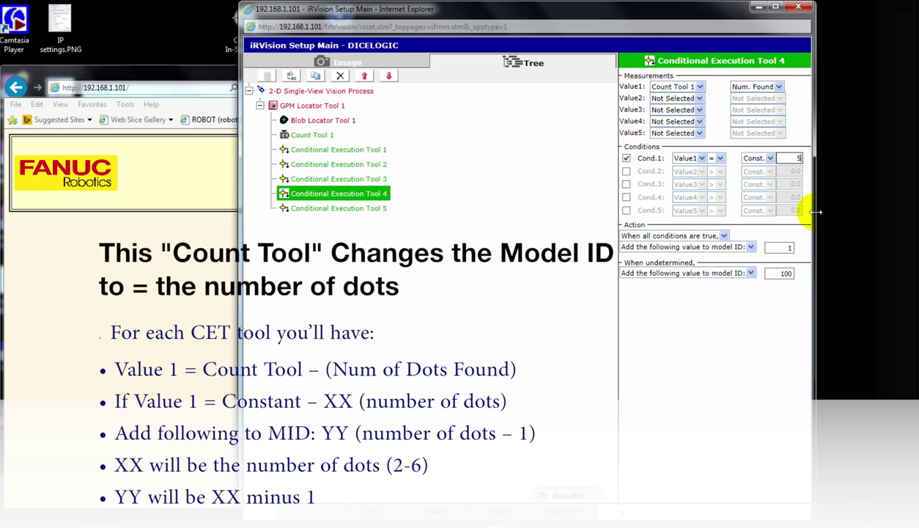
double_click(775, 248)
text(4)
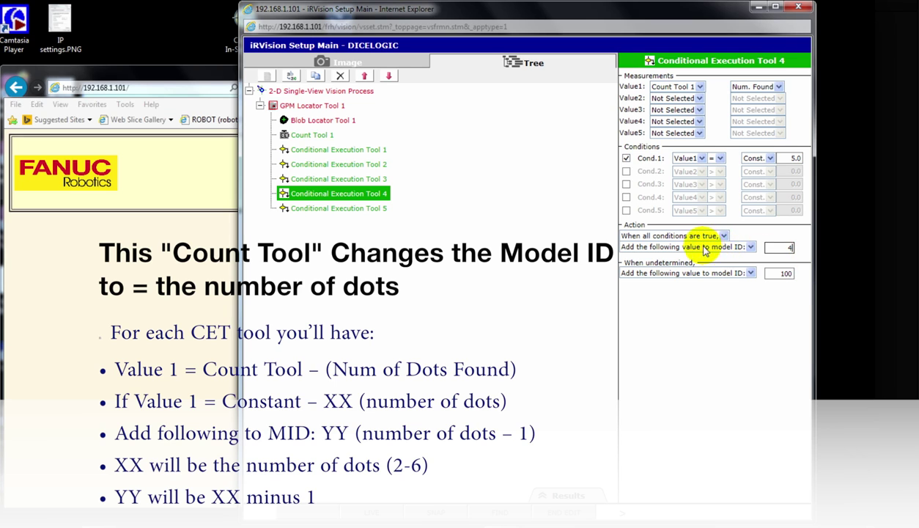
Step: Make Conditional Execution Tool 5 add 5 to the model ID when the count equals 6
click(367, 211)
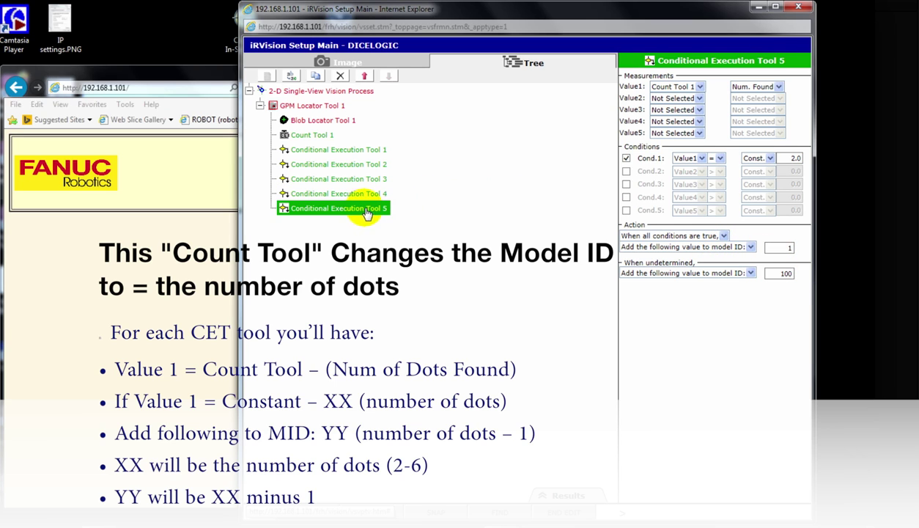
double_click(791, 158)
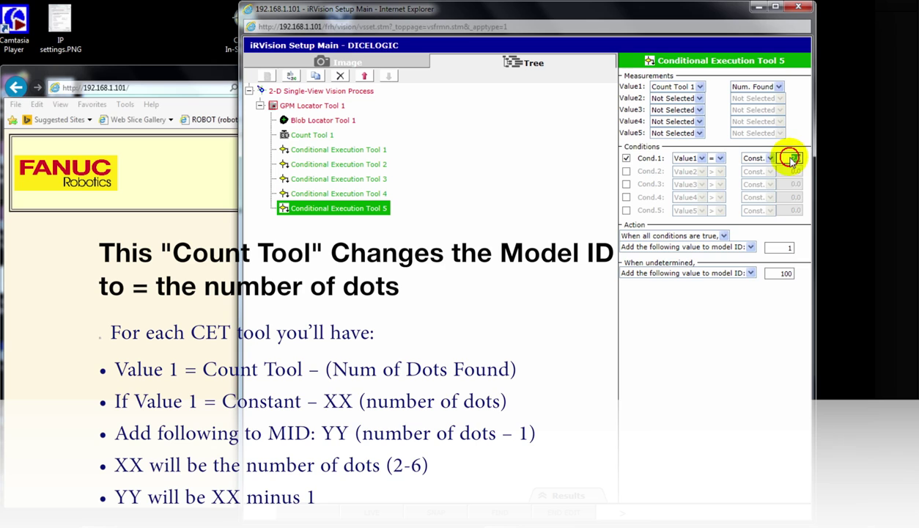
text(6)
double_click(779, 247)
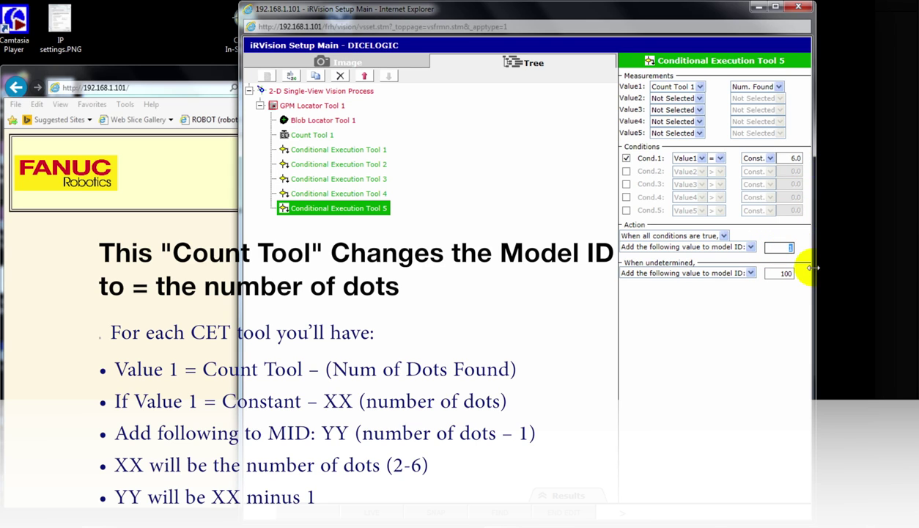
click(782, 248)
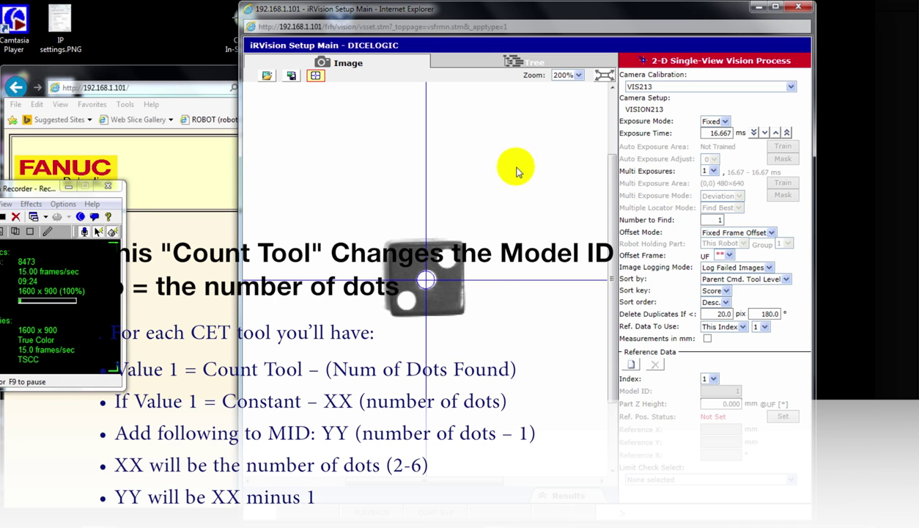
Step: In GPM Locator Tool 1, snap a fresh die image and teach a model tightly around the die
click(506, 65)
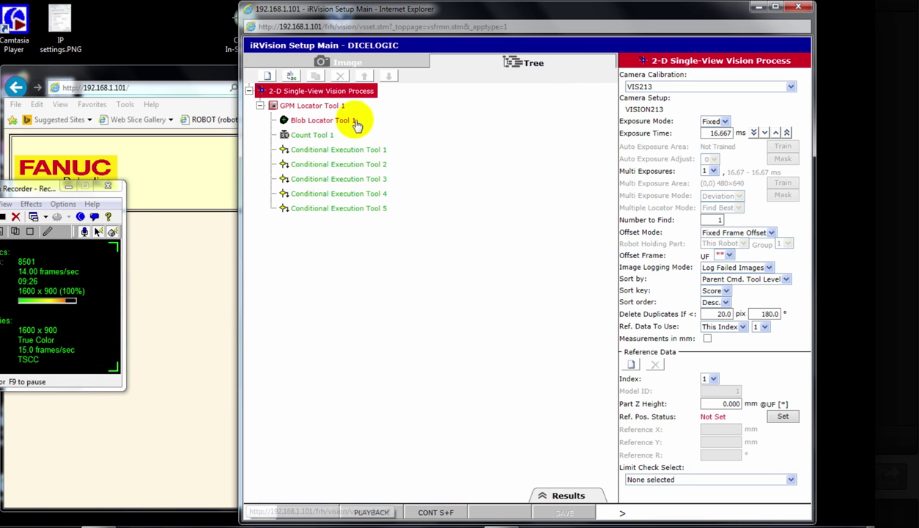
click(320, 108)
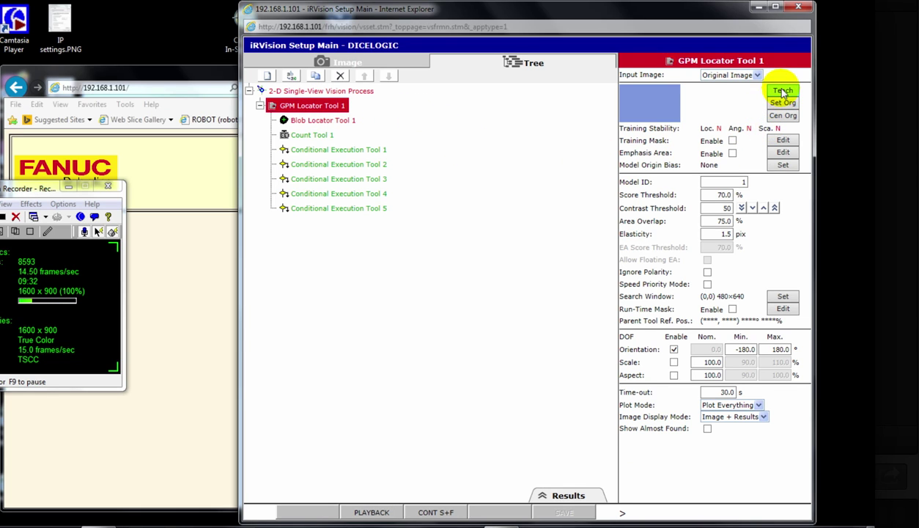
click(620, 514)
click(433, 511)
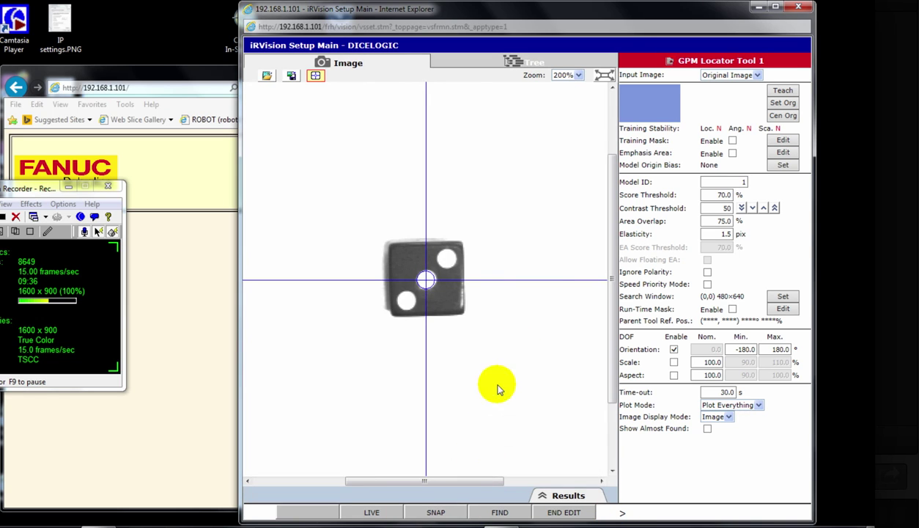
click(780, 91)
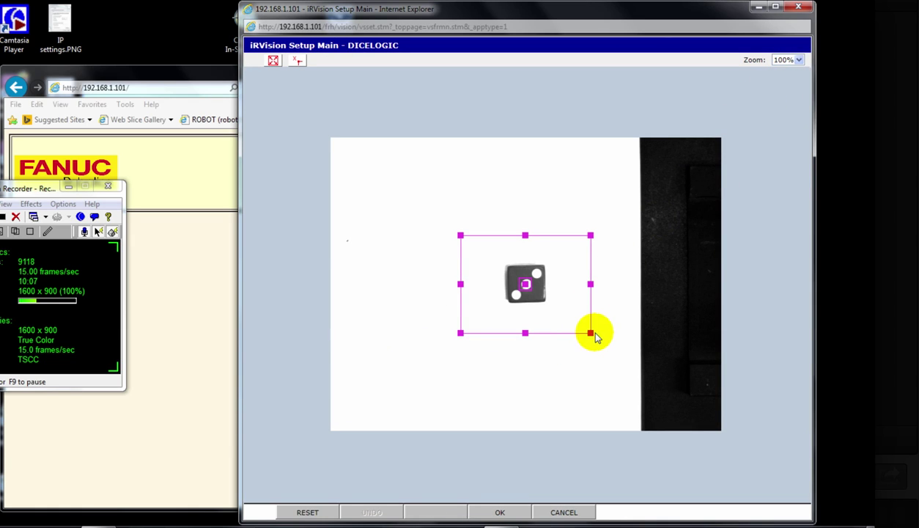
drag(591, 334, 552, 309)
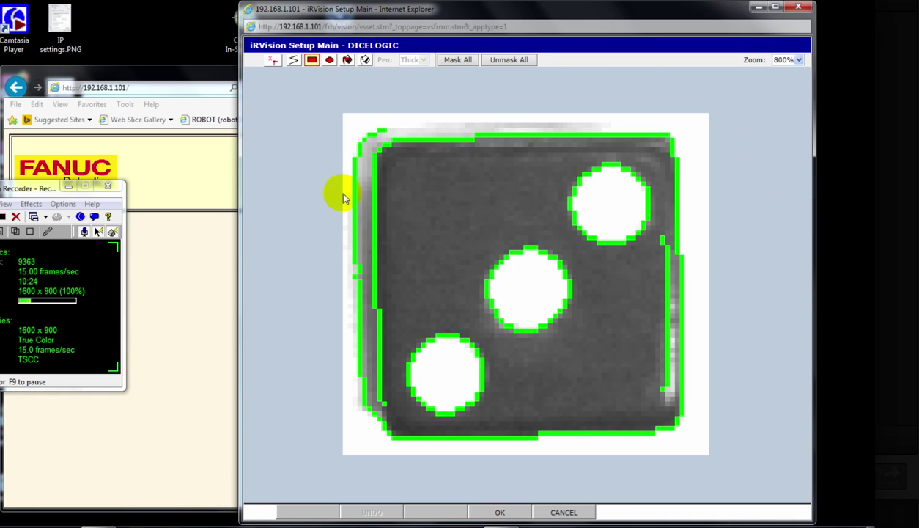
Step: Mask the die face, its left-edge strip and a small top-left area in the training mask
drag(345, 198, 423, 198)
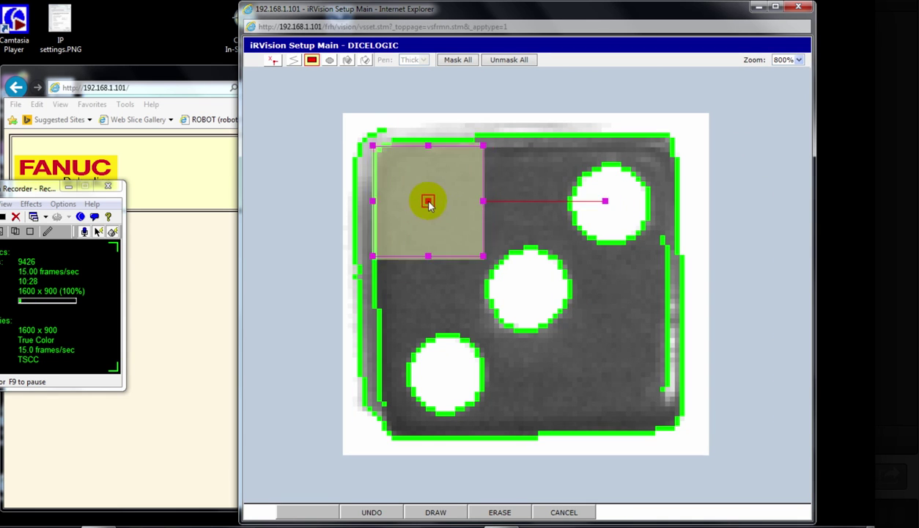
drag(482, 257, 657, 406)
click(447, 512)
drag(352, 130, 369, 427)
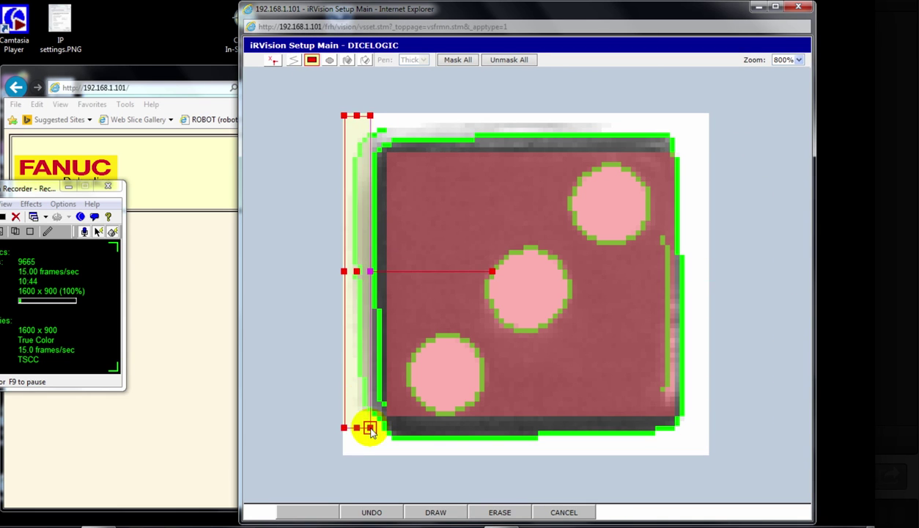
click(436, 511)
click(316, 59)
click(385, 123)
click(435, 511)
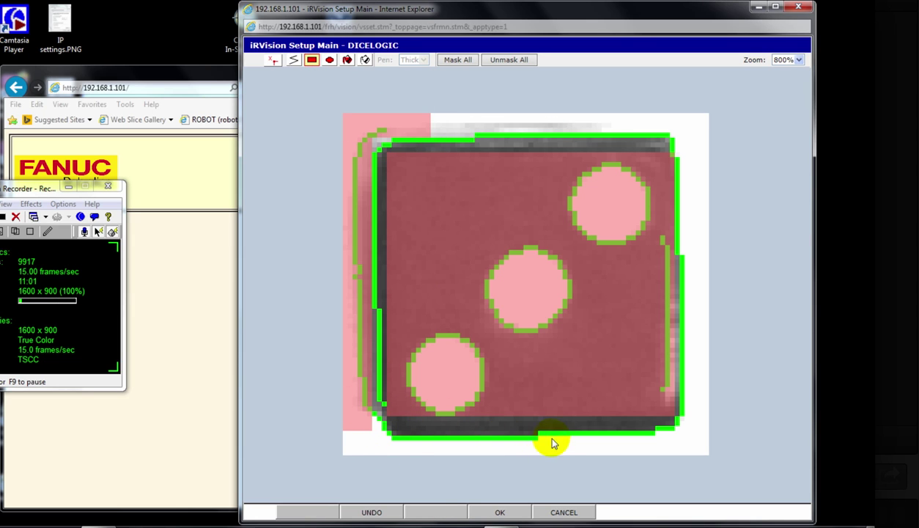
click(506, 512)
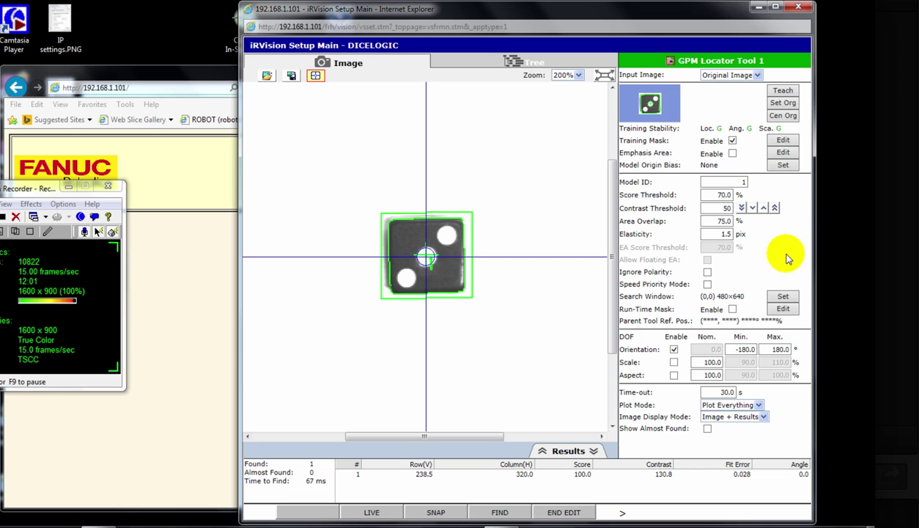
Step: Narrow GPM Locator Tool 1's search window by pulling its right edge past the dark strip
click(787, 296)
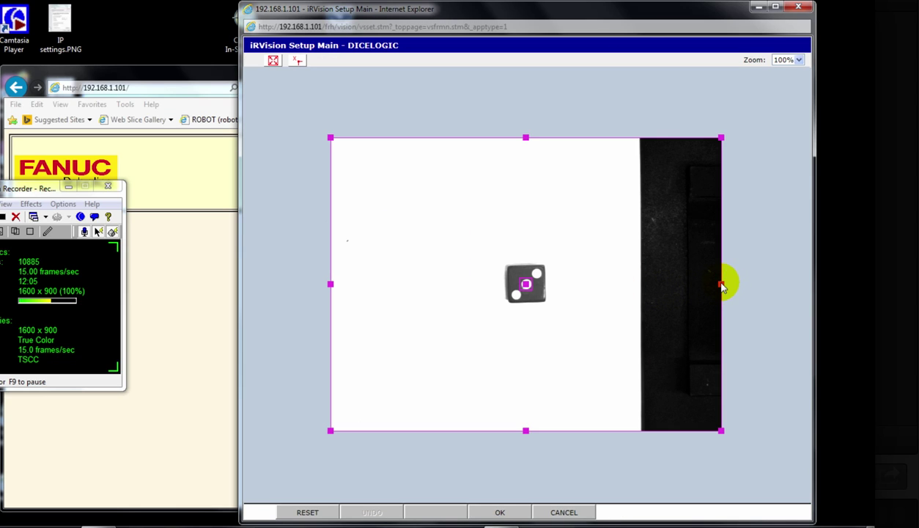
drag(723, 284, 639, 284)
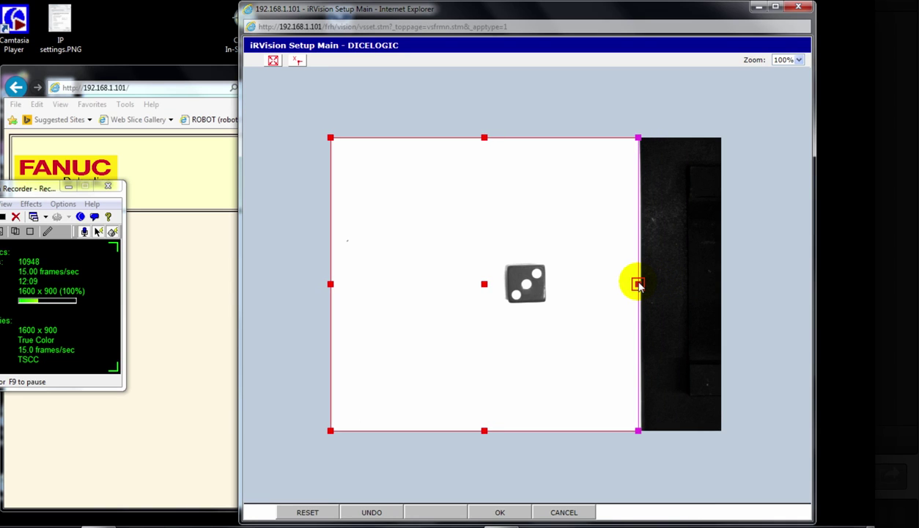
click(509, 514)
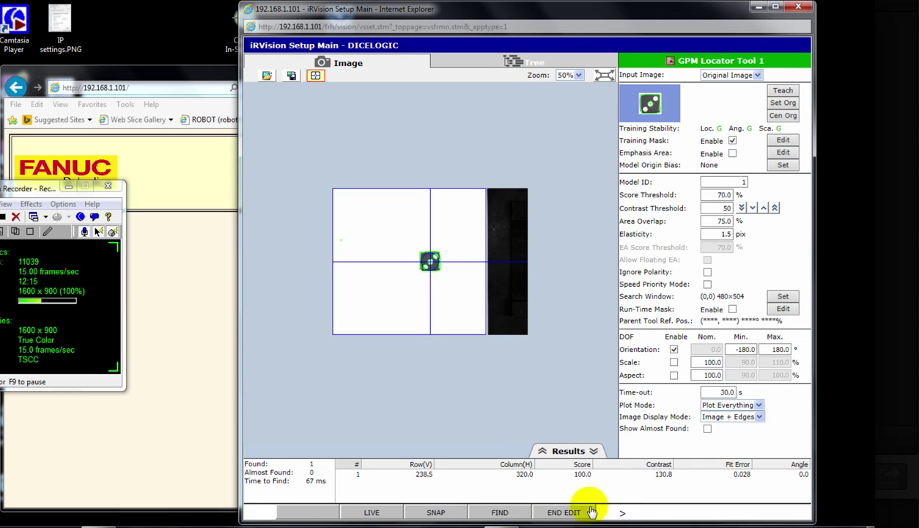
Step: Save the DICELOGIC vision process settings
click(621, 512)
click(580, 512)
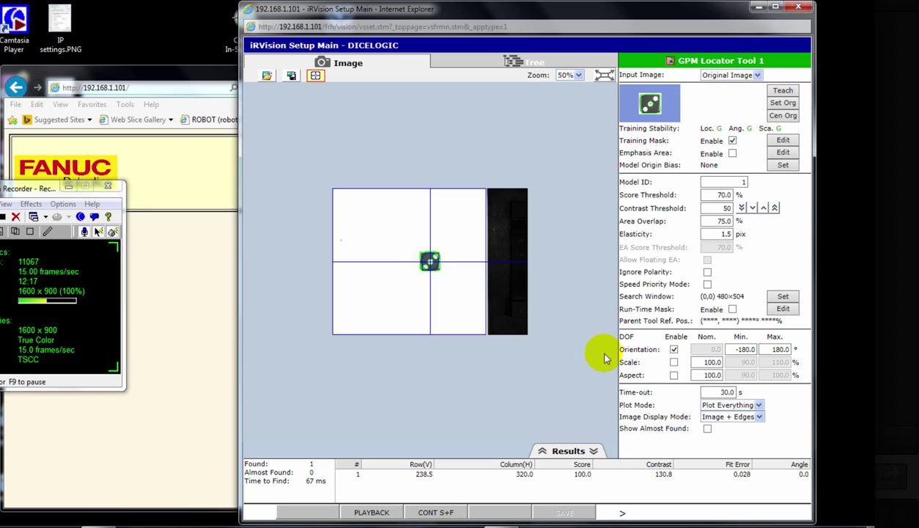
click(517, 63)
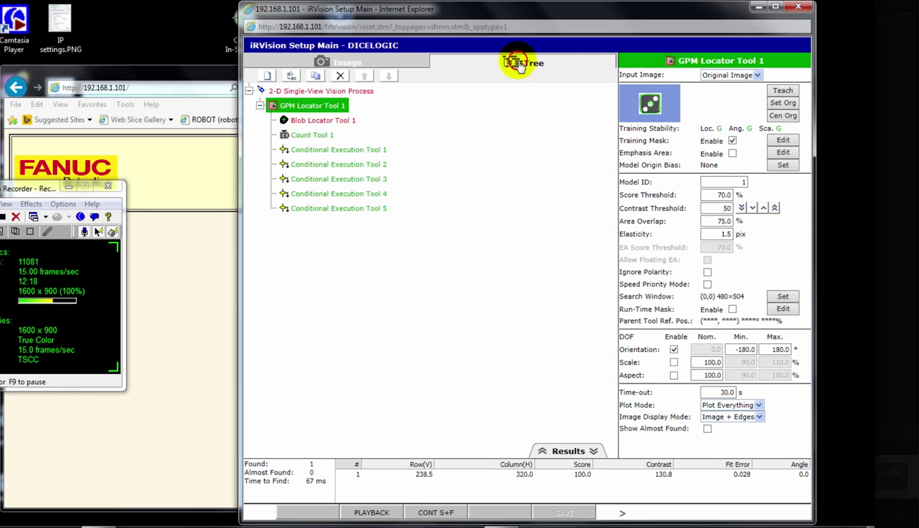
Step: Capture a fresh image of the die in Blob Locator Tool 1, zoomed to 200%
click(344, 120)
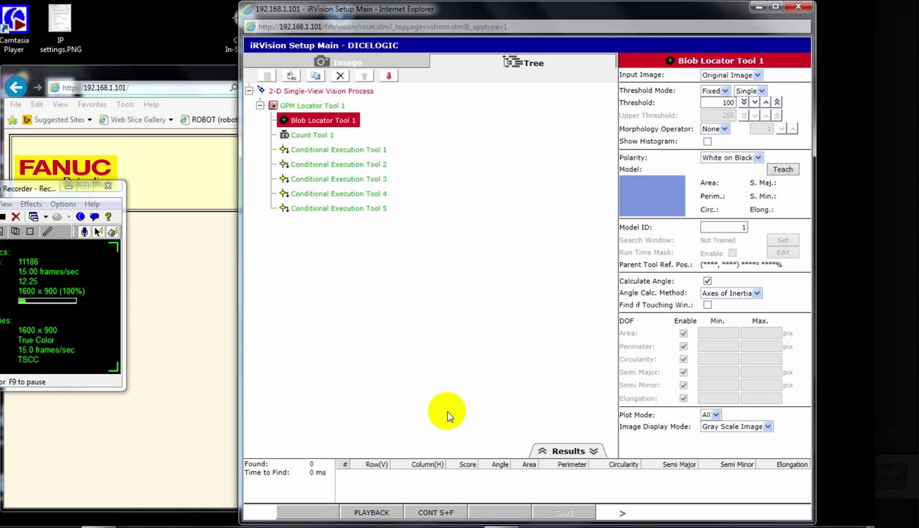
click(621, 512)
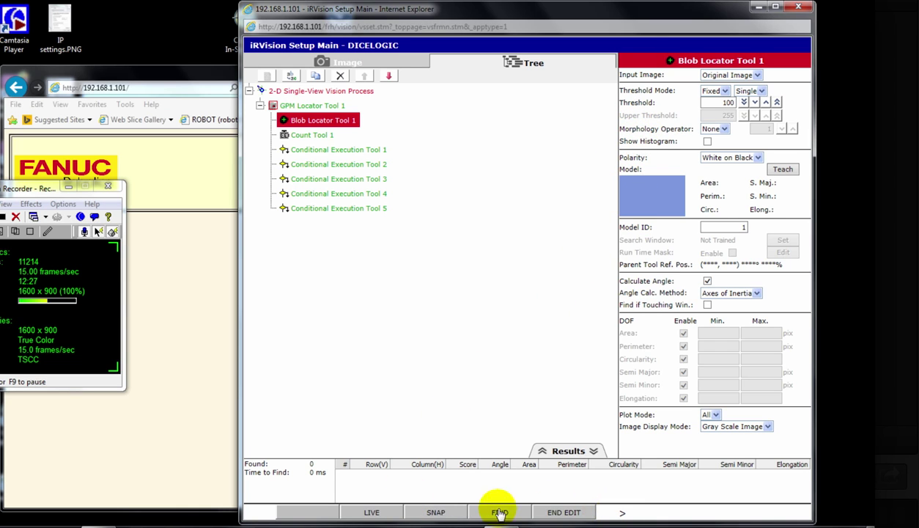
click(434, 513)
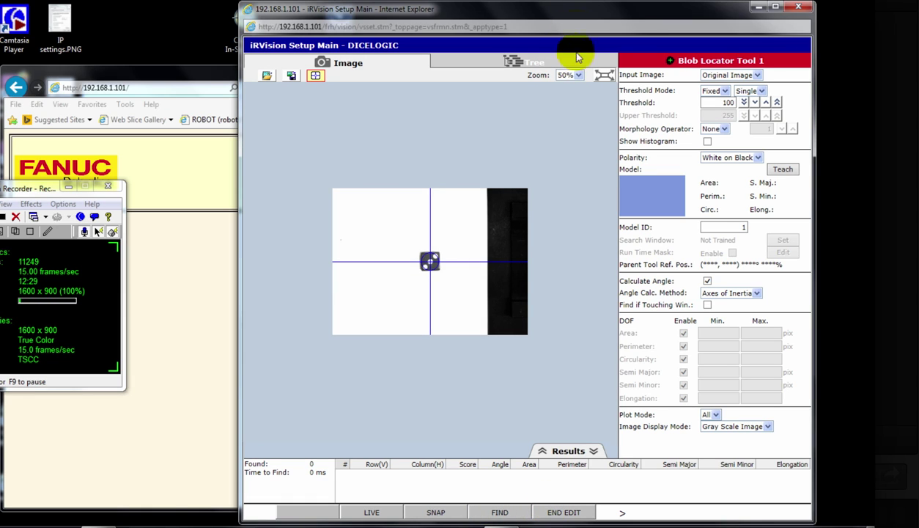
click(578, 74)
click(570, 127)
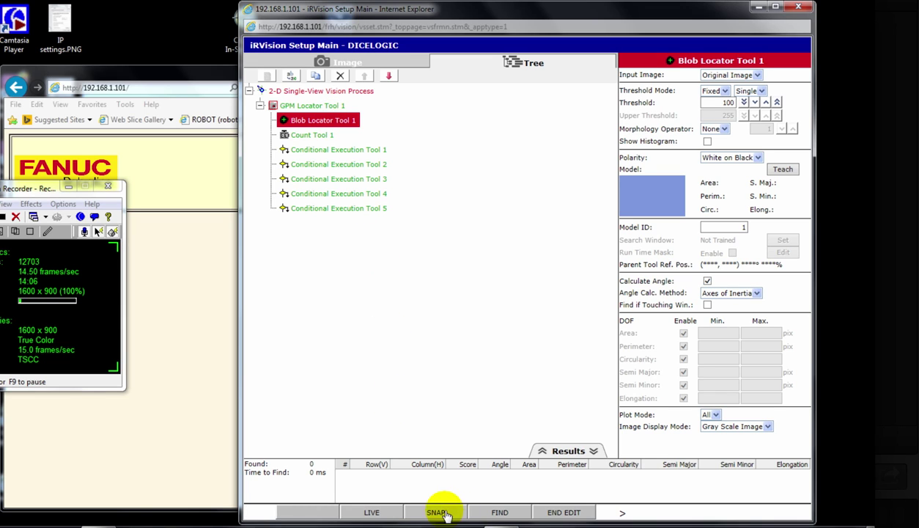
click(419, 512)
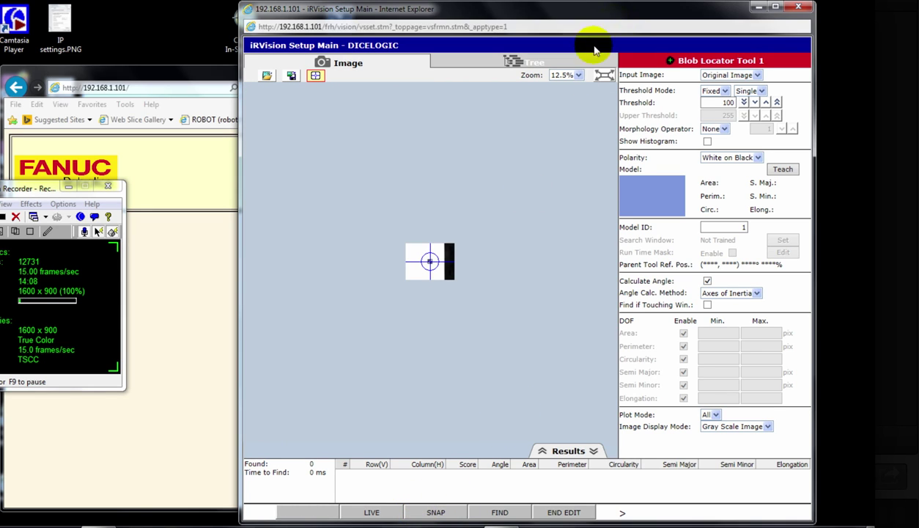
click(579, 75)
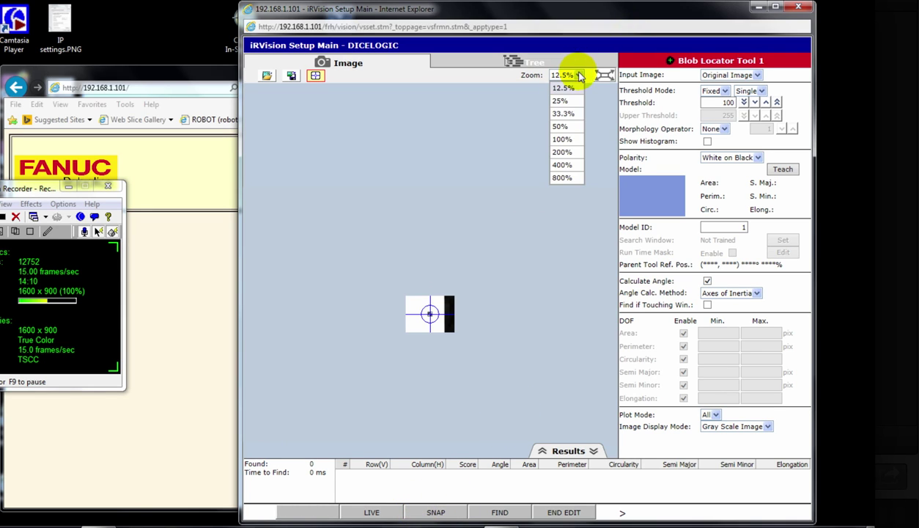
click(565, 152)
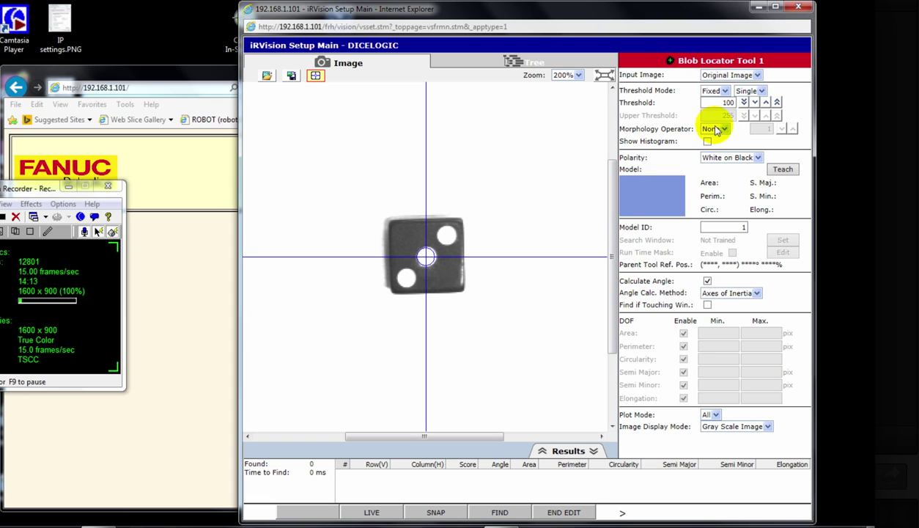
Step: Teach the centre pip as the blob model and tighten the search window to 31×31 around it
click(783, 169)
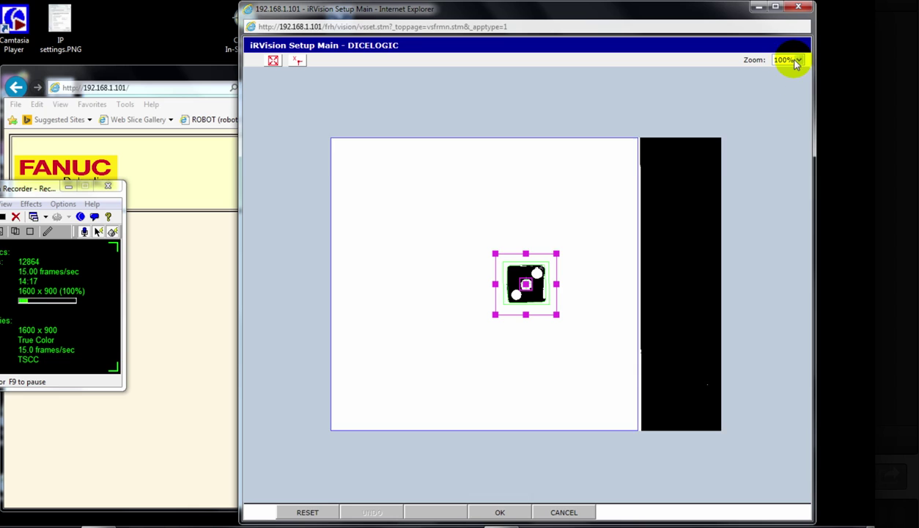
click(797, 60)
click(783, 150)
drag(591, 328, 560, 309)
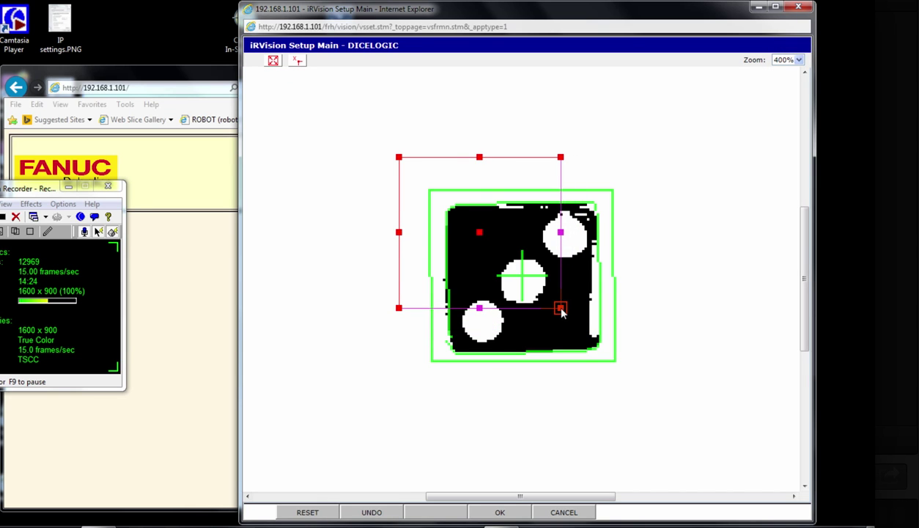
click(562, 160)
drag(560, 159, 550, 259)
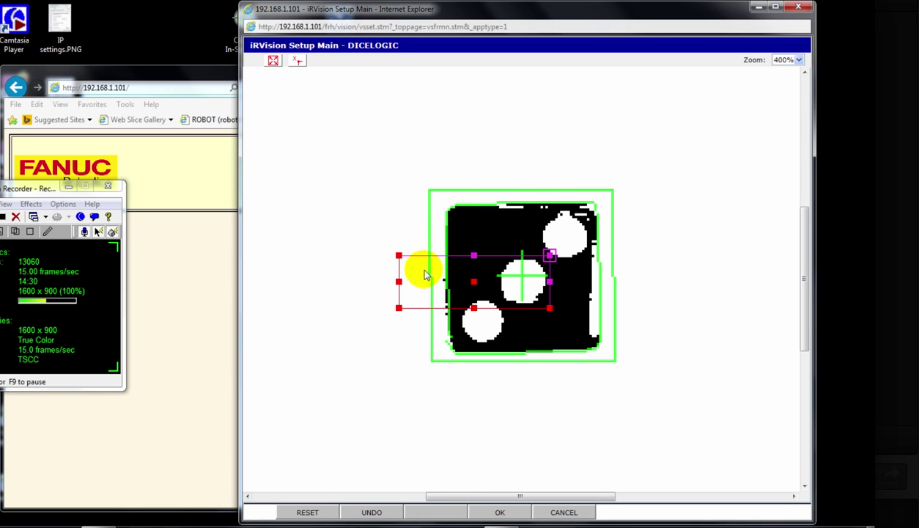
drag(399, 281, 495, 284)
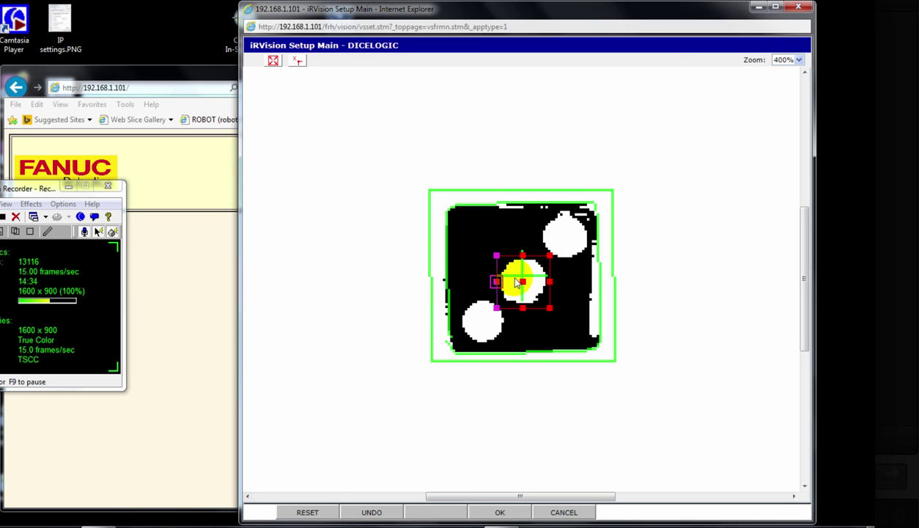
click(798, 60)
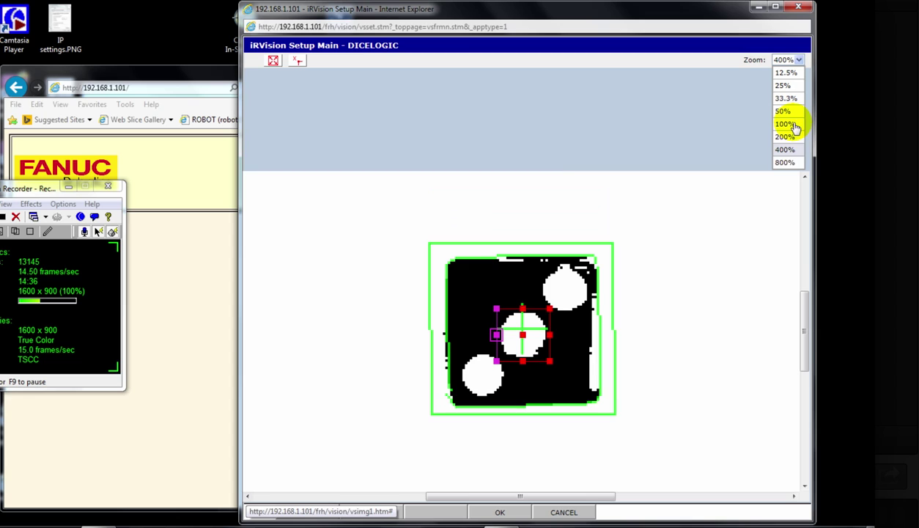
click(786, 162)
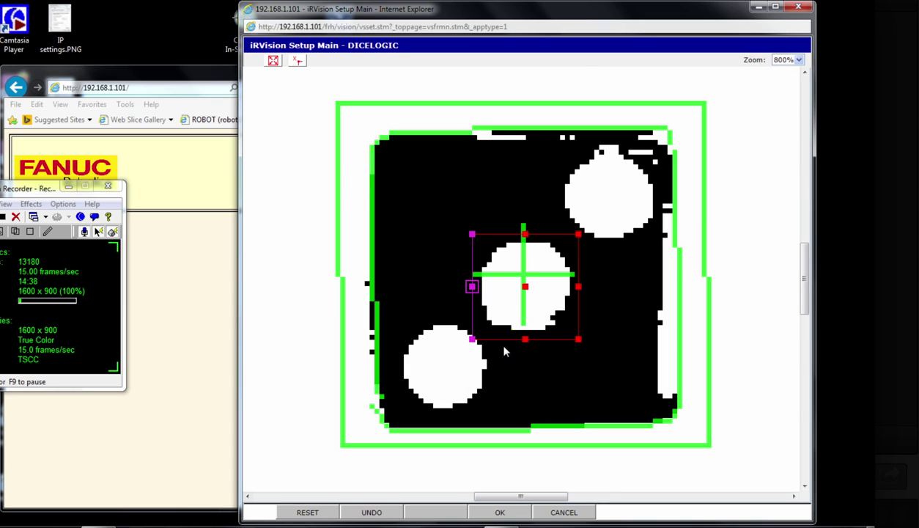
drag(472, 339, 476, 338)
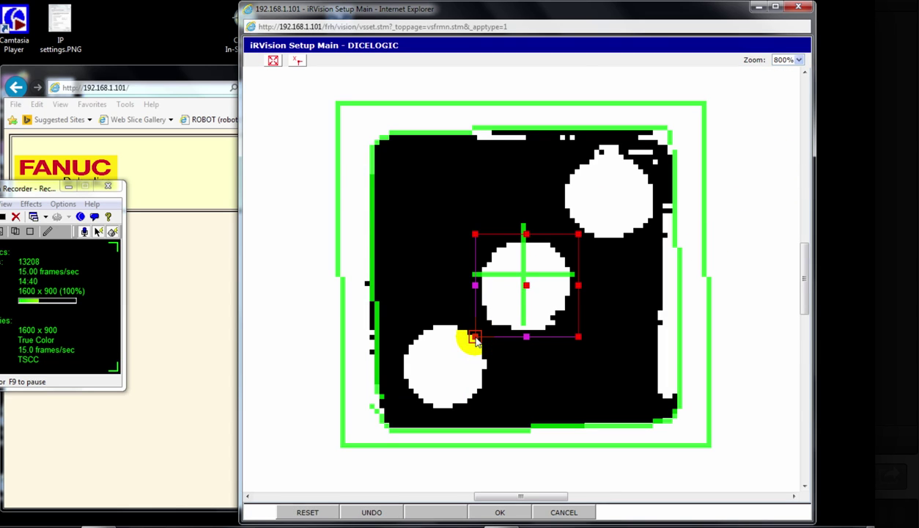
click(503, 512)
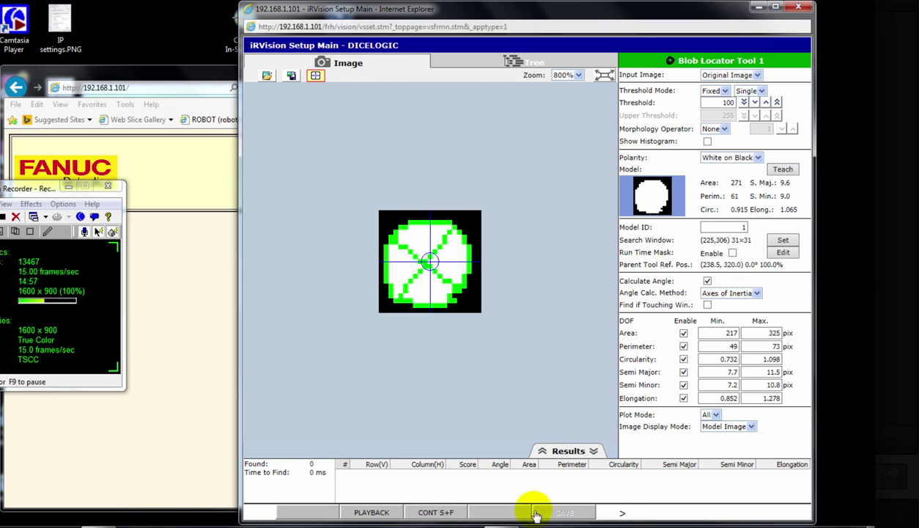
Step: Snap and find with Blob Locator Tool 1, getting one pip scoring 98.5, viewed at 400%
click(620, 512)
click(436, 513)
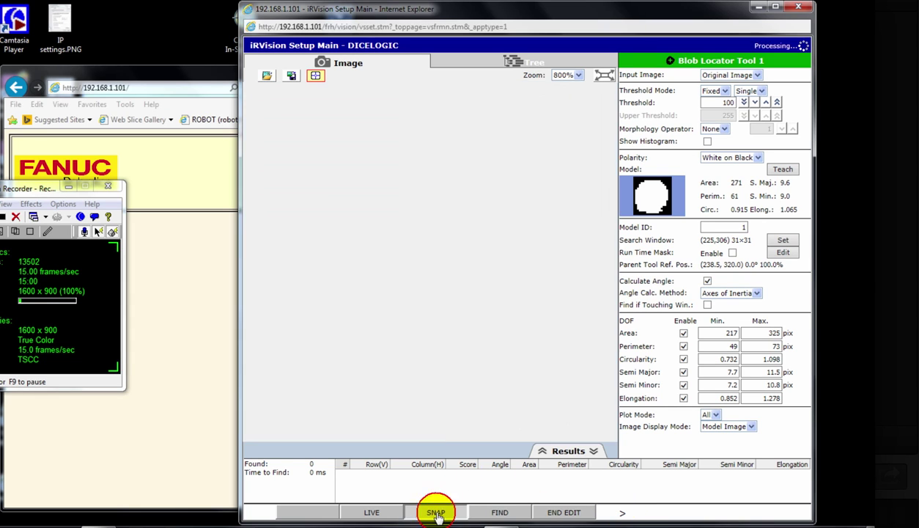
click(502, 512)
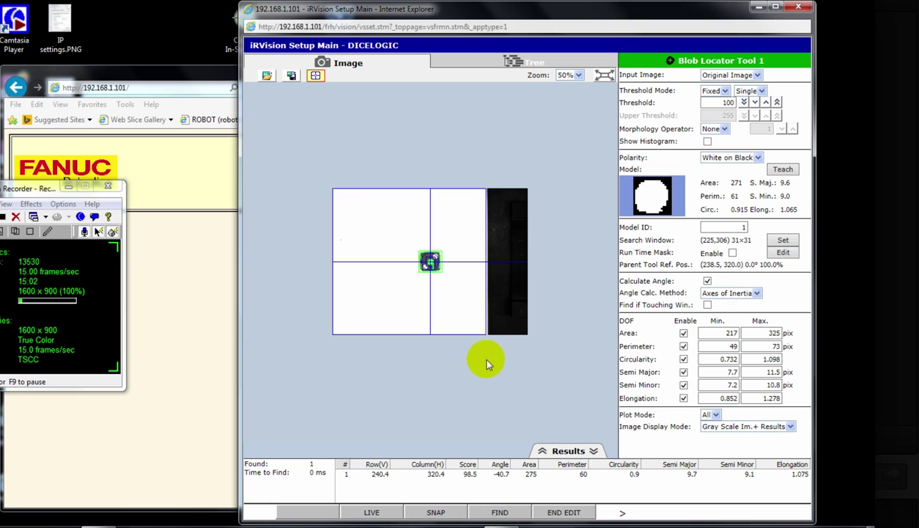
click(579, 75)
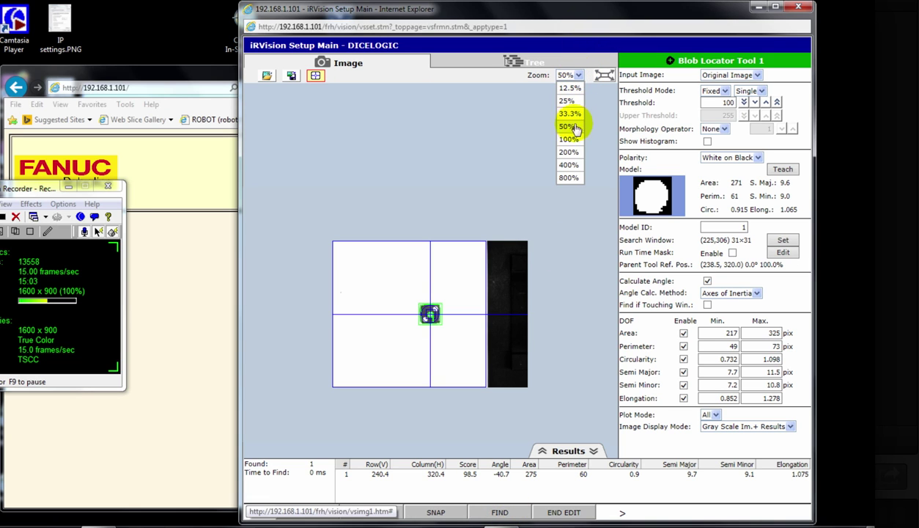
click(571, 165)
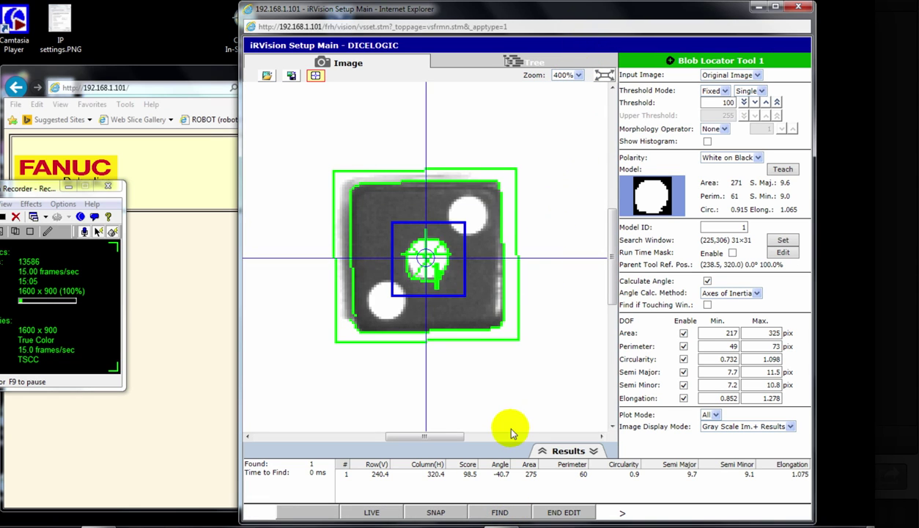
click(515, 63)
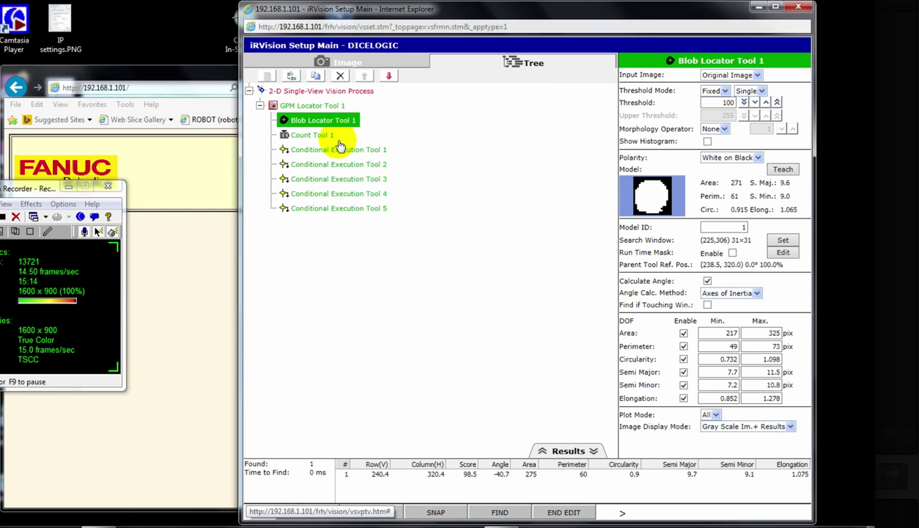
Step: Have Count Tool 1 count Blob Locator Tool 1's blobs by model ID, then view Conditional Execution Tool 1
click(315, 136)
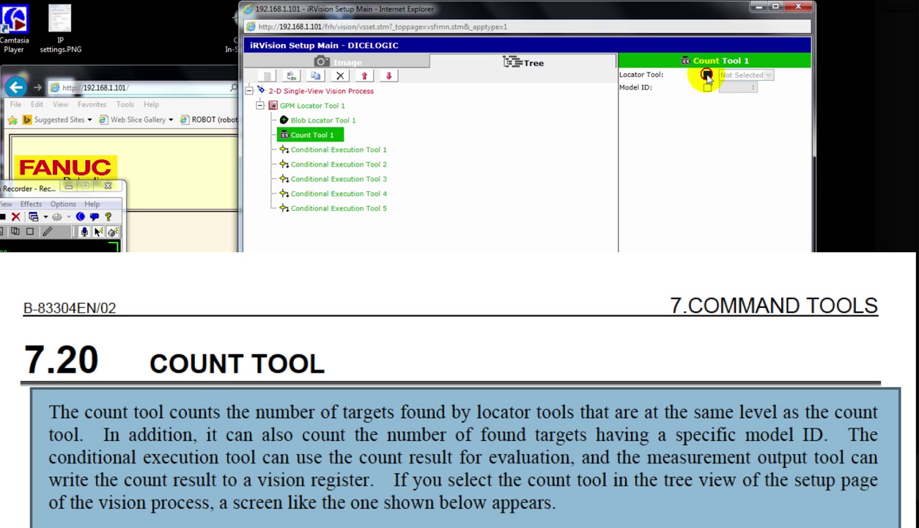
click(707, 75)
click(769, 76)
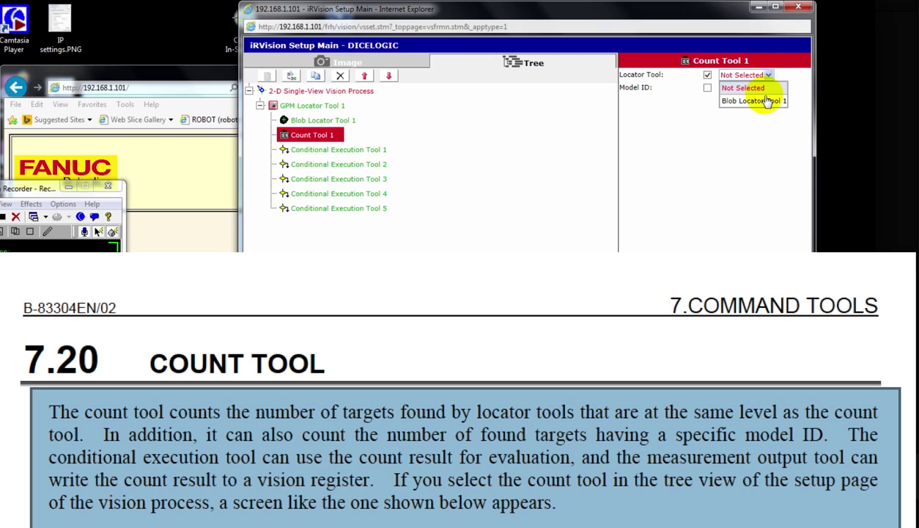
click(767, 101)
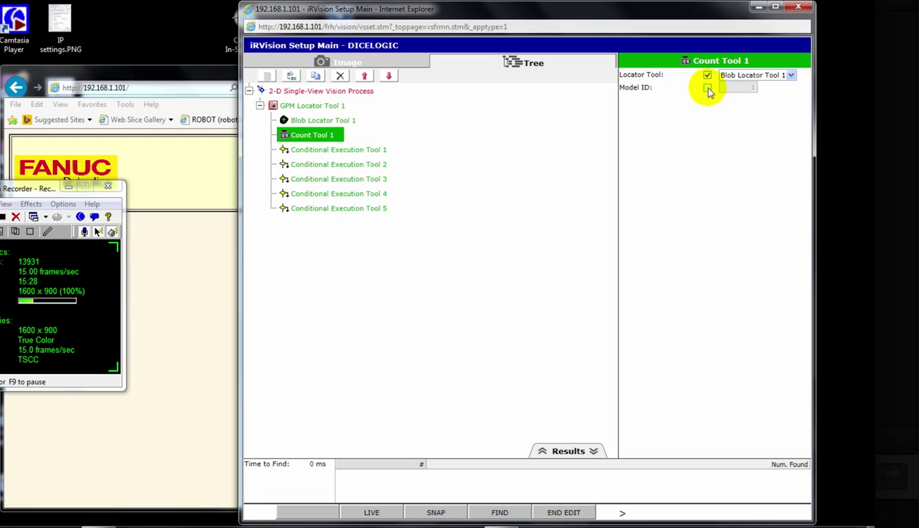
click(708, 88)
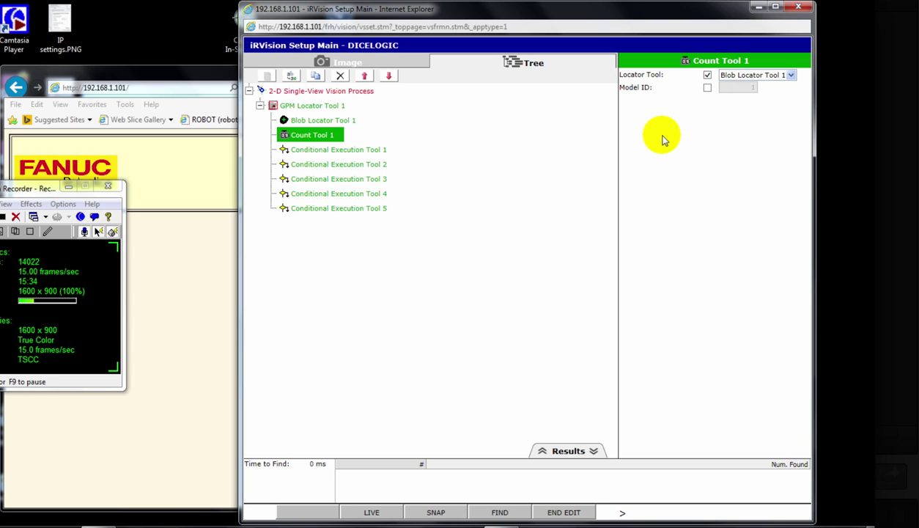
click(365, 149)
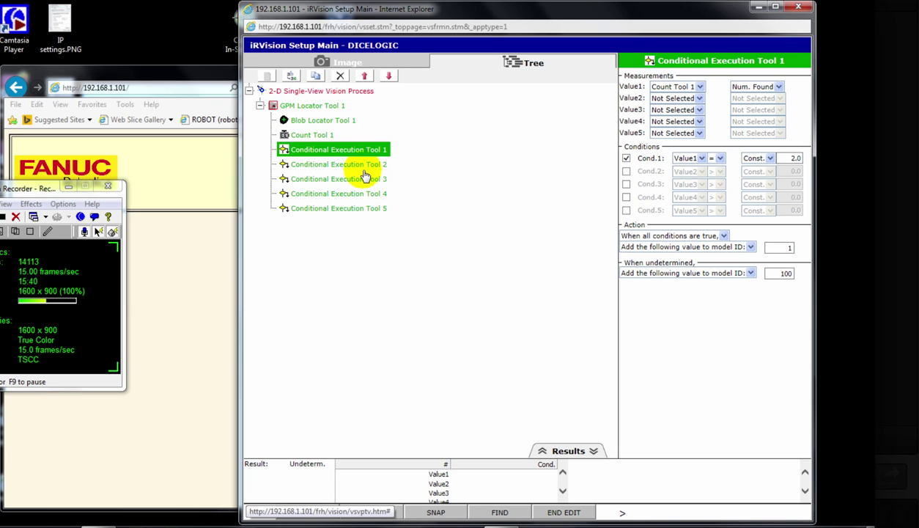
Step: Set the vision process's Offset Frame to user frame 0
click(525, 65)
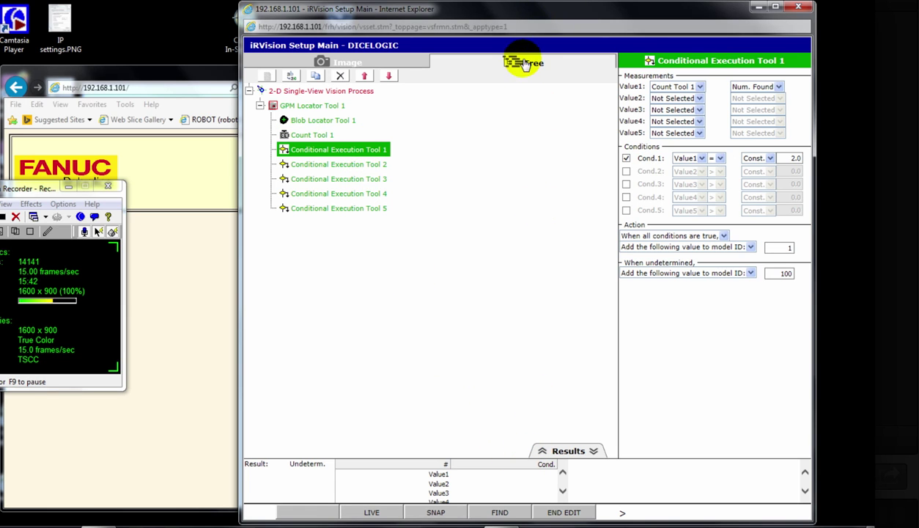
click(350, 96)
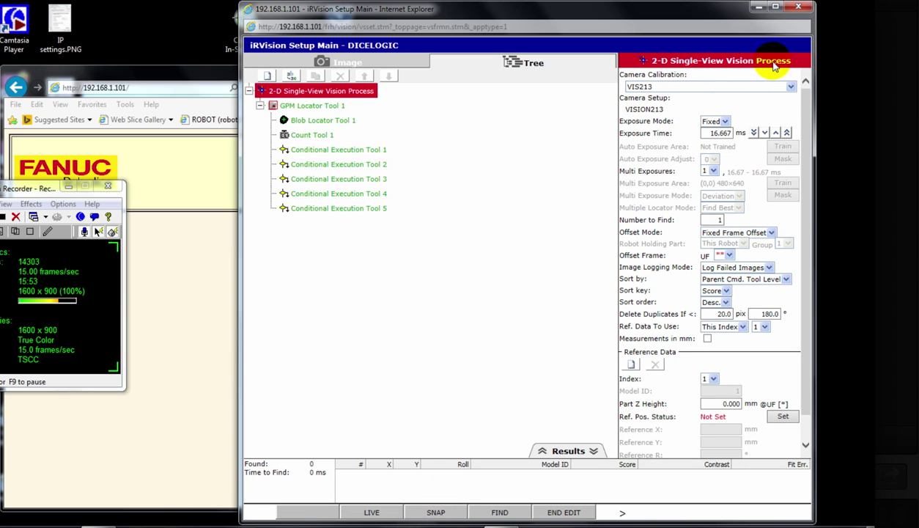
click(740, 64)
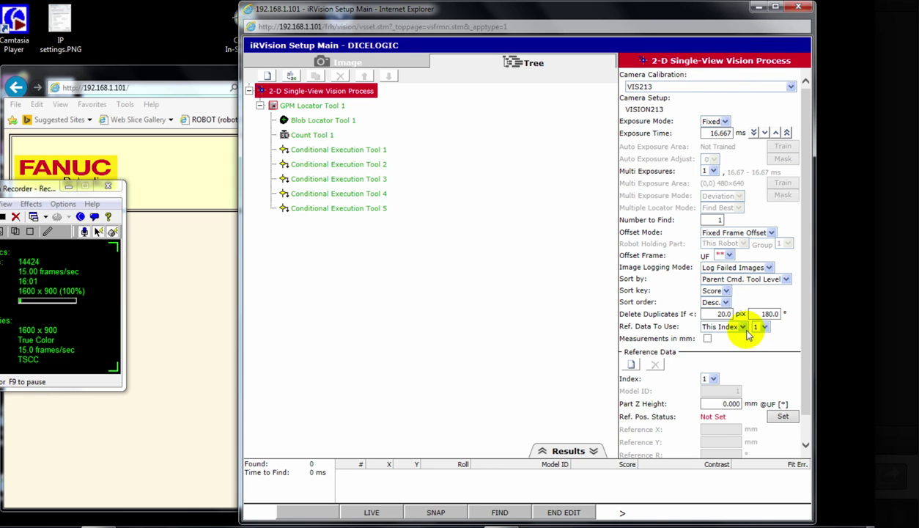
scroll(748, 334, down, 1)
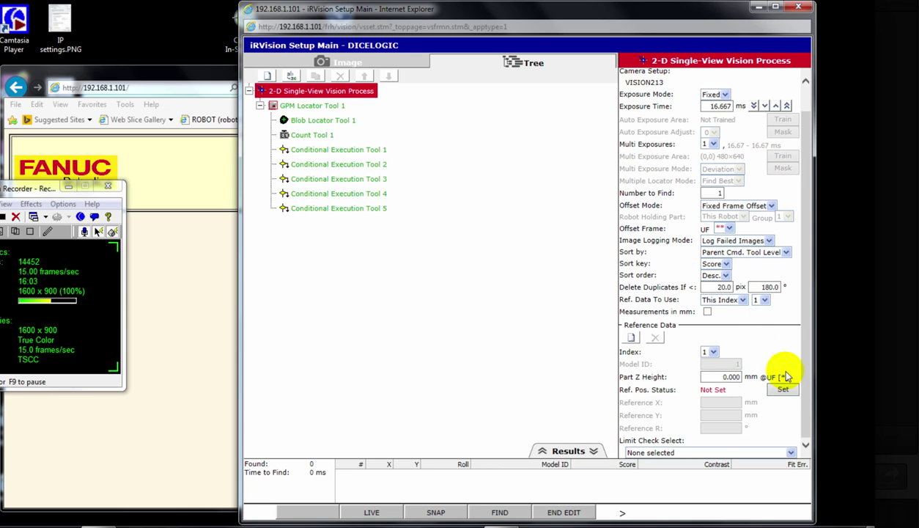
click(728, 229)
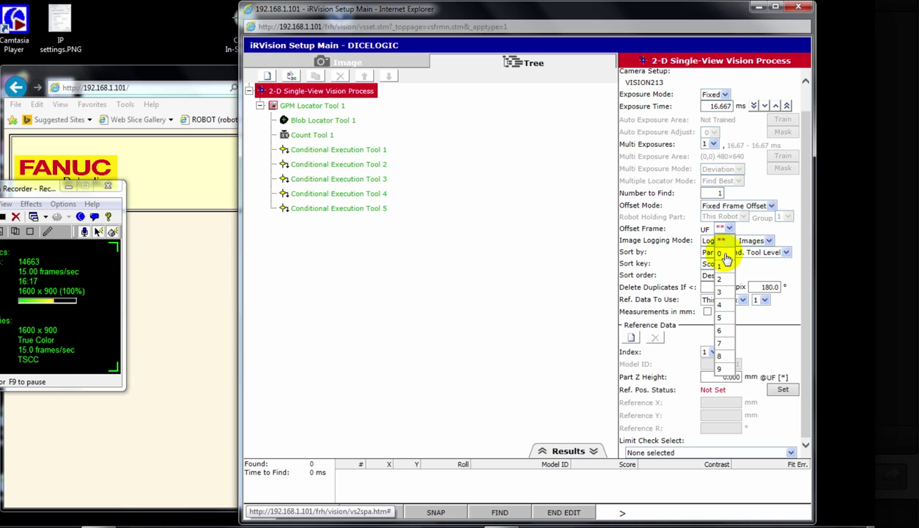
click(725, 255)
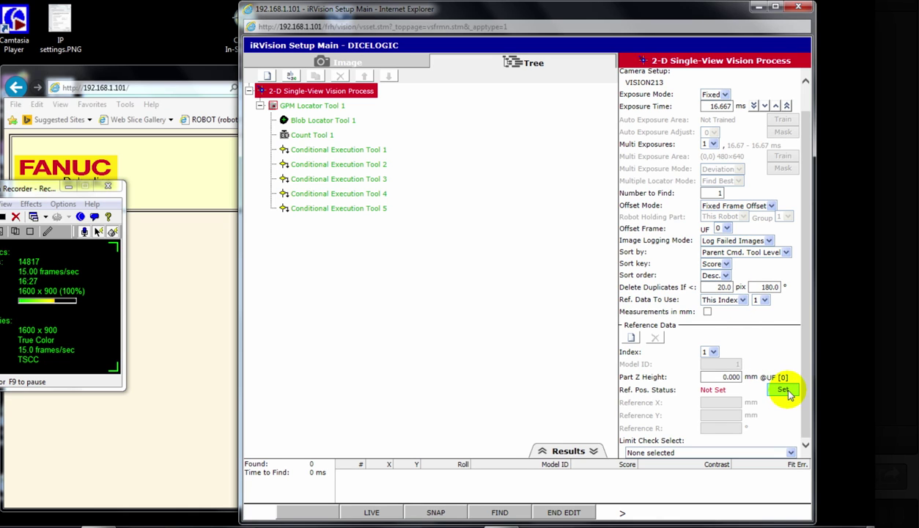
Step: Find the die and record it as reference position (X 311.564, Y -6.399, R 89.776), then save
click(454, 509)
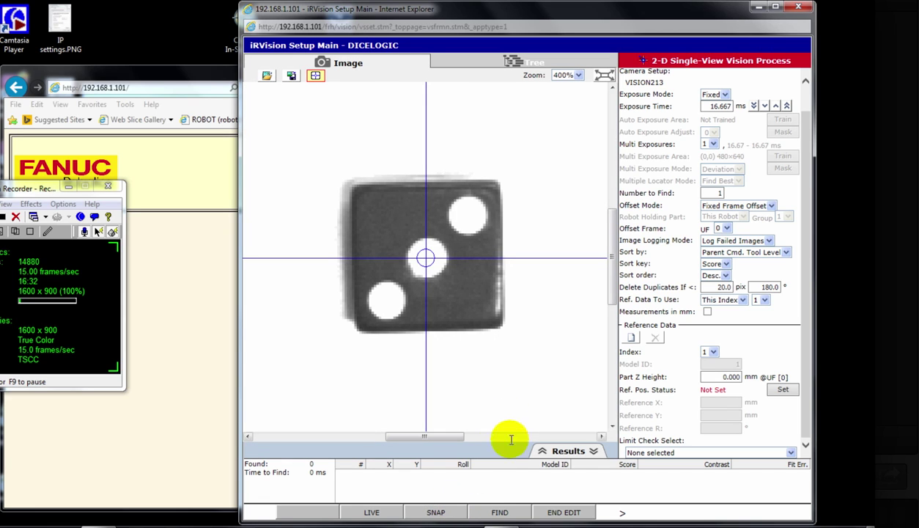
click(501, 509)
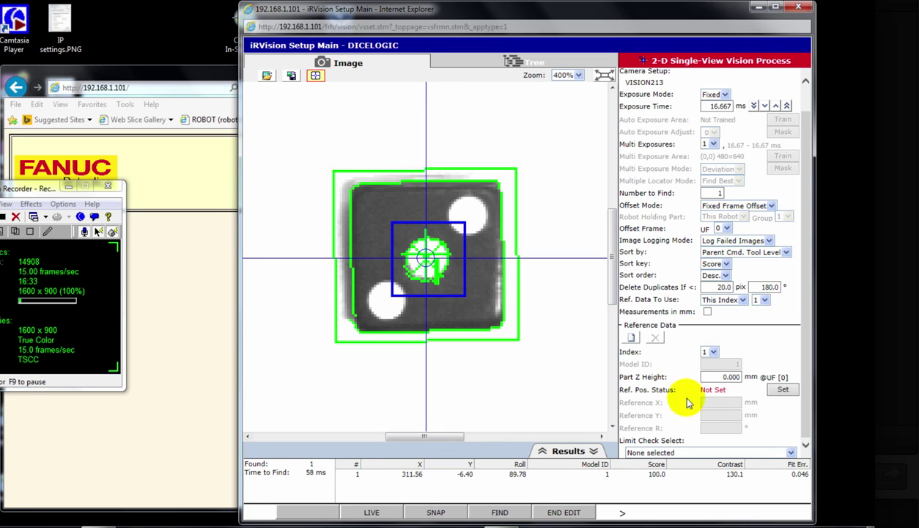
click(782, 390)
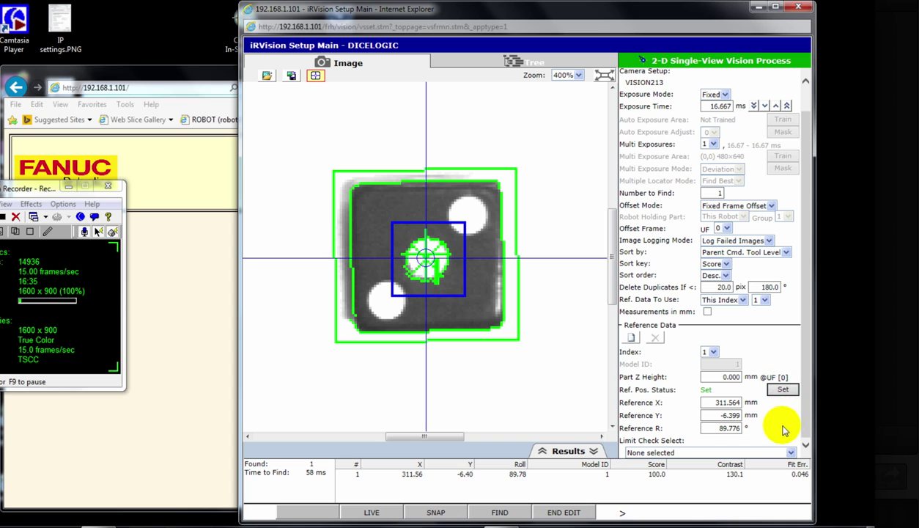
click(623, 511)
click(591, 512)
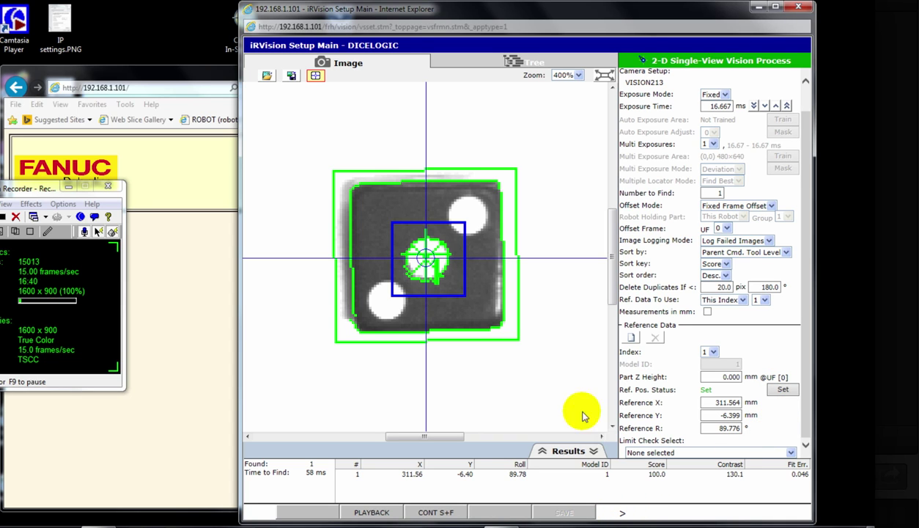
click(314, 120)
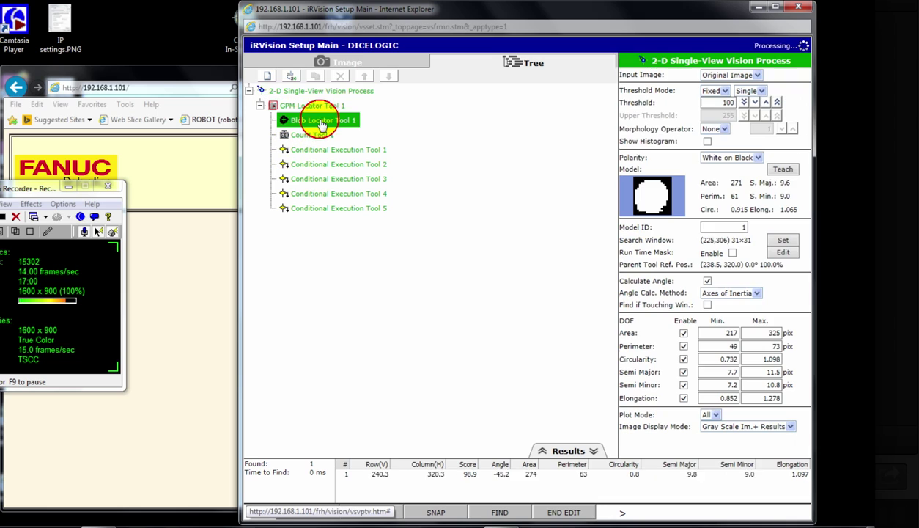
Step: Stretch Blob Locator Tool 1's search window over the whole image to 474×501 and end editing
click(783, 241)
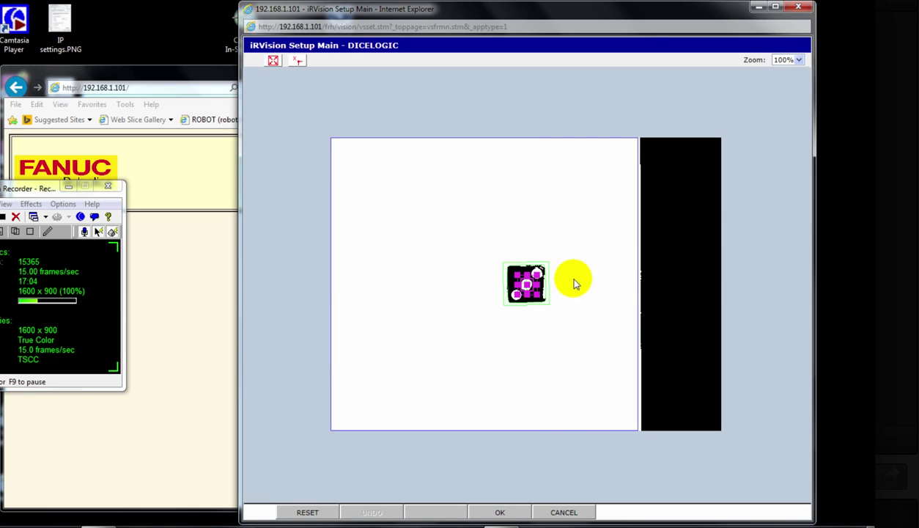
drag(518, 275, 636, 433)
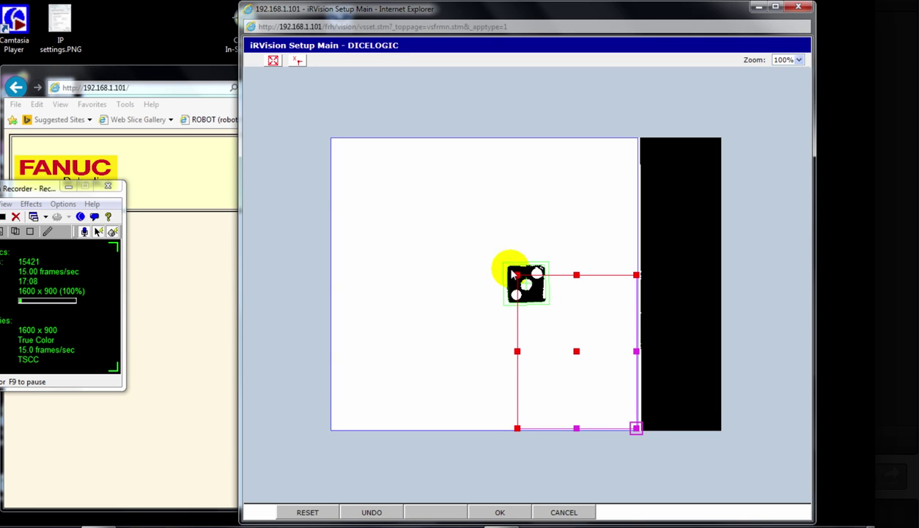
drag(518, 275, 330, 142)
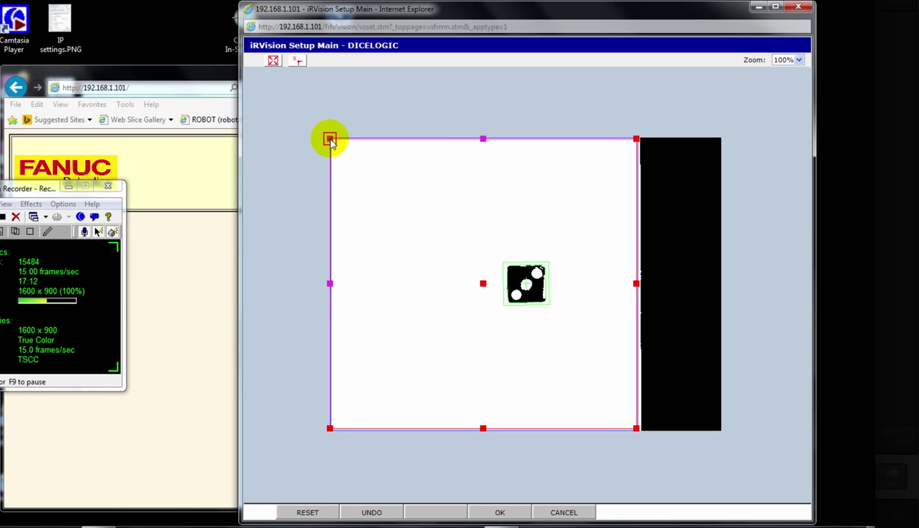
click(513, 512)
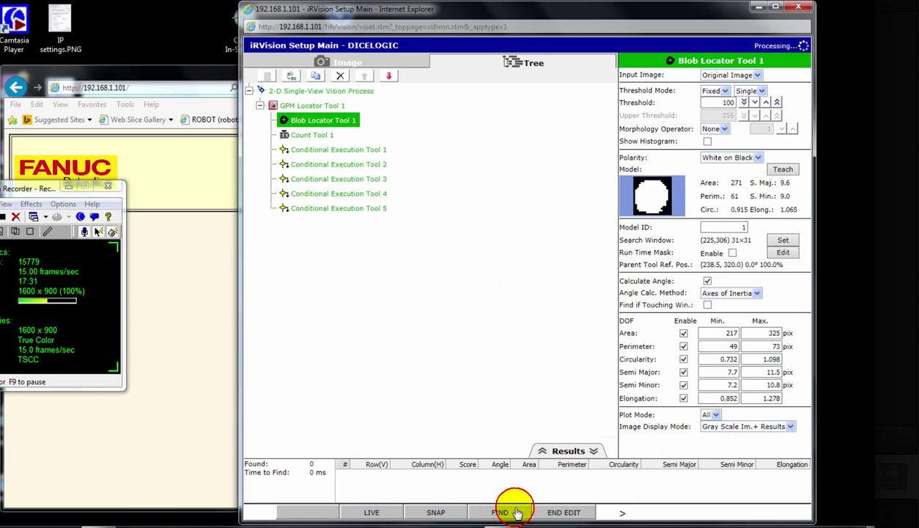
click(564, 511)
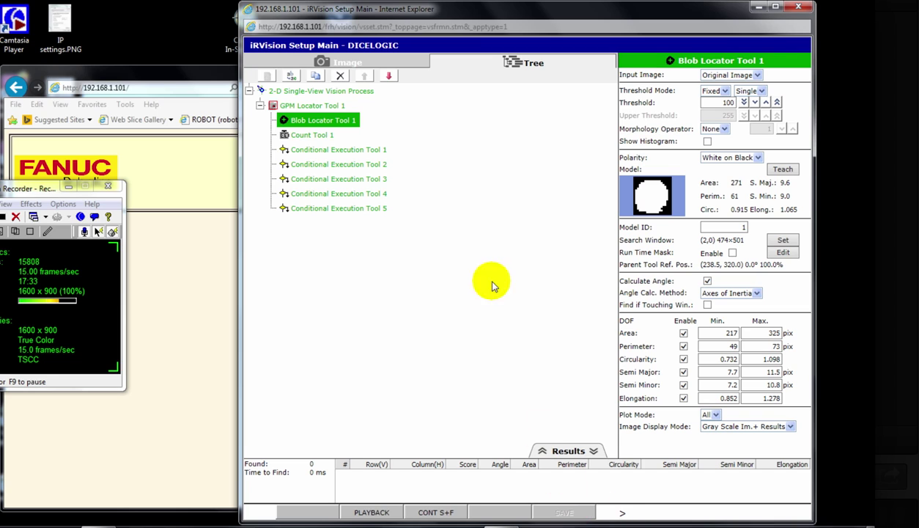
Step: Run the whole DICELOGIC process on a new image, finding the die as model ID 2, score 100.0
click(347, 90)
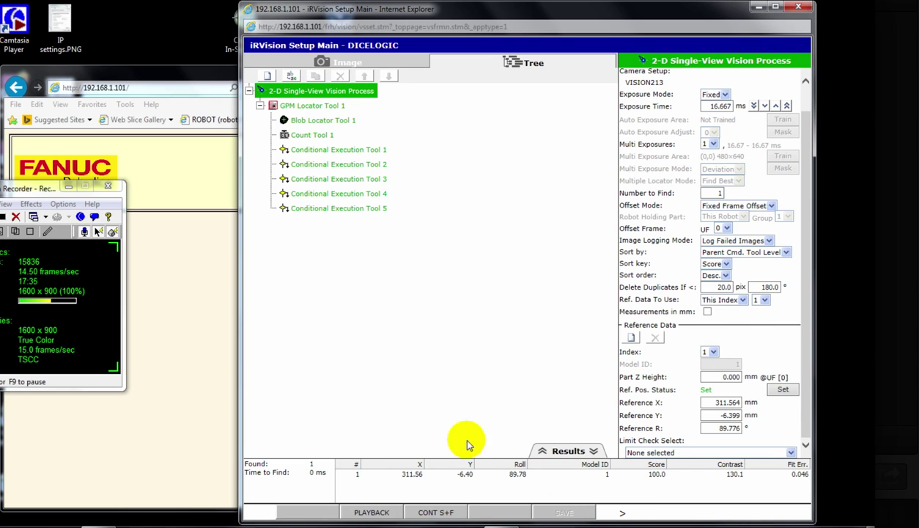
click(613, 512)
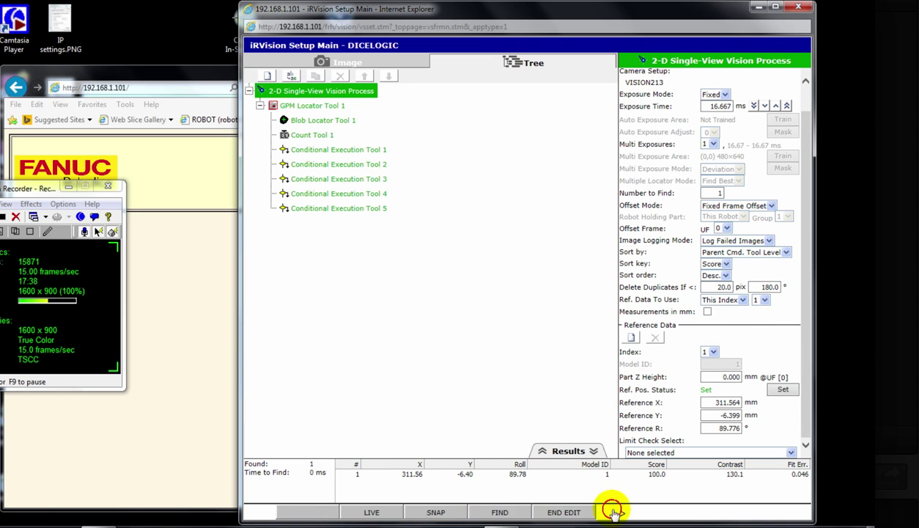
click(437, 512)
click(499, 512)
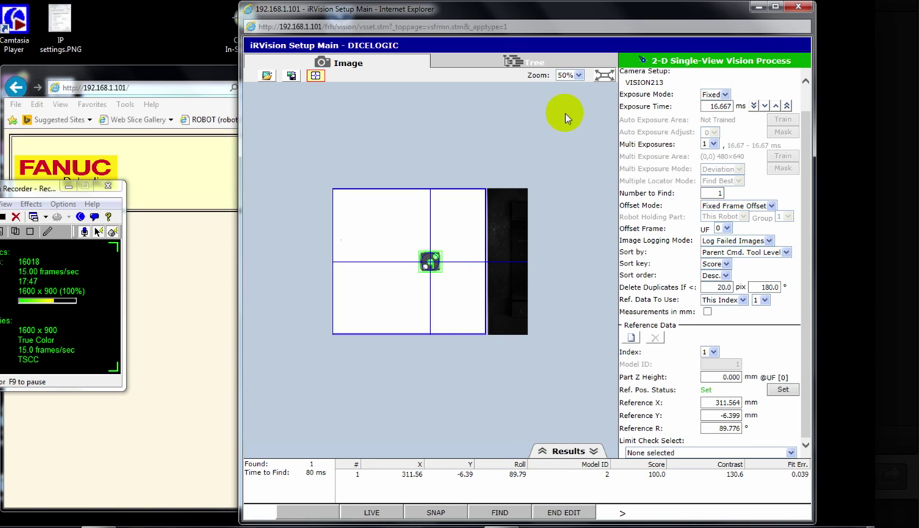
click(577, 75)
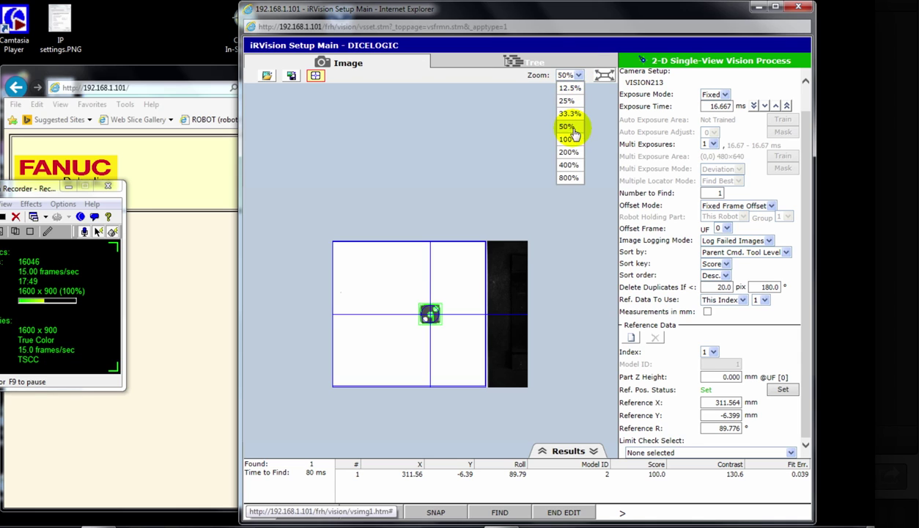
click(570, 165)
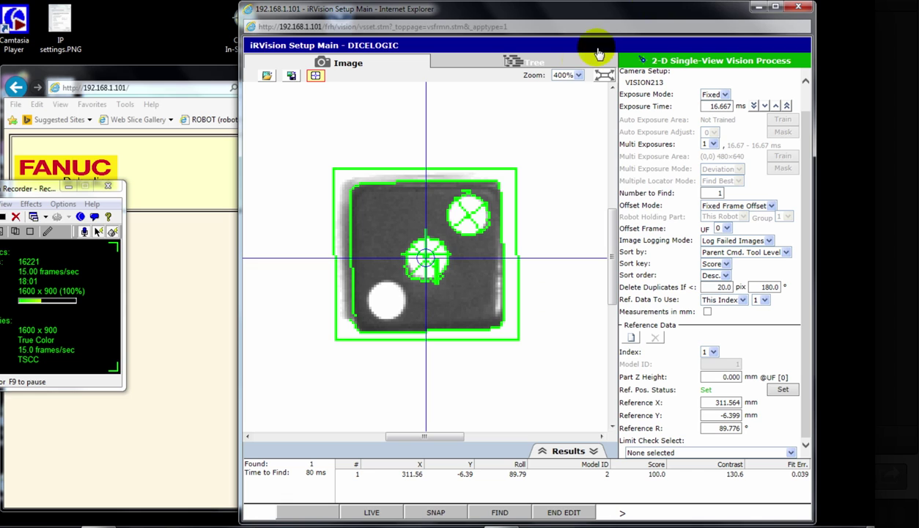
click(526, 61)
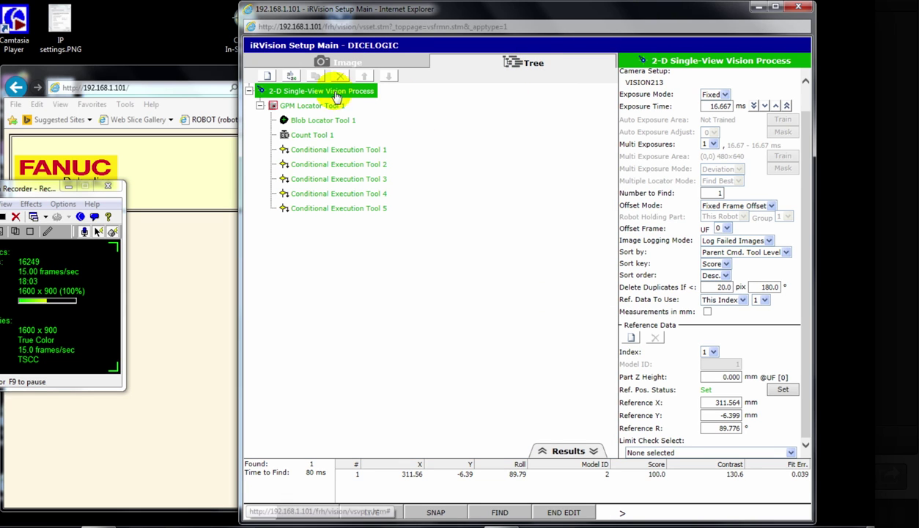
Step: Change Blob Locator Tool 1's Area minimum from 217 to 205
click(323, 119)
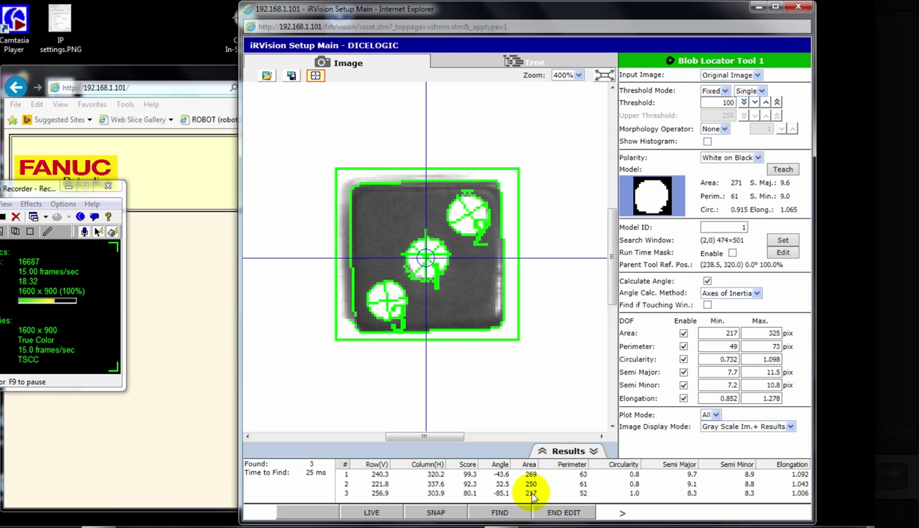
double_click(726, 333)
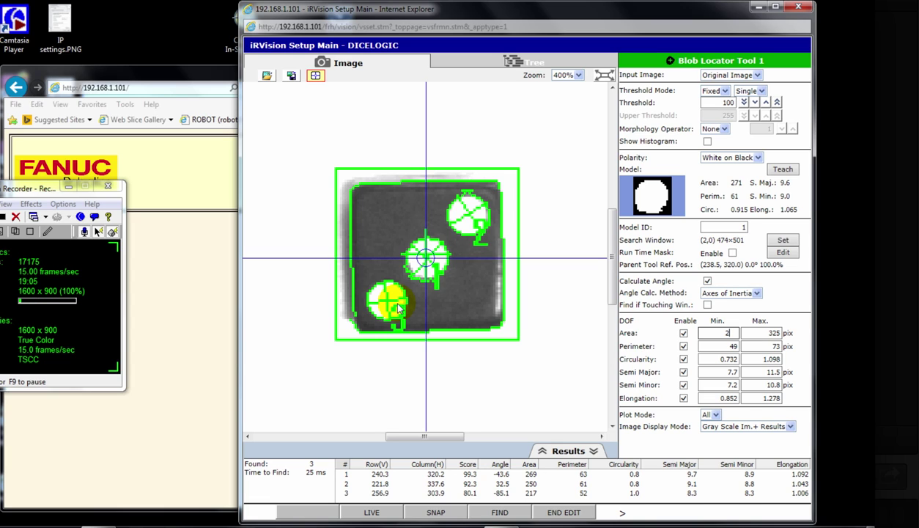
text(5)
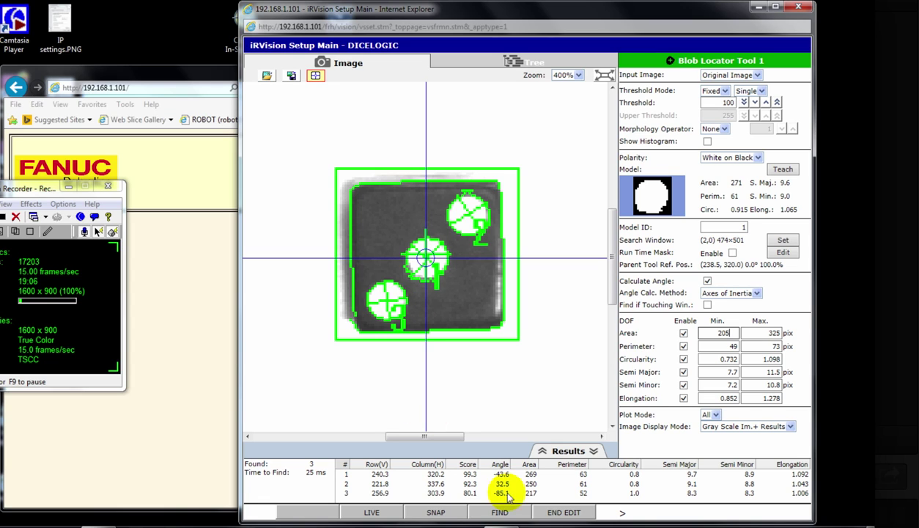
click(618, 514)
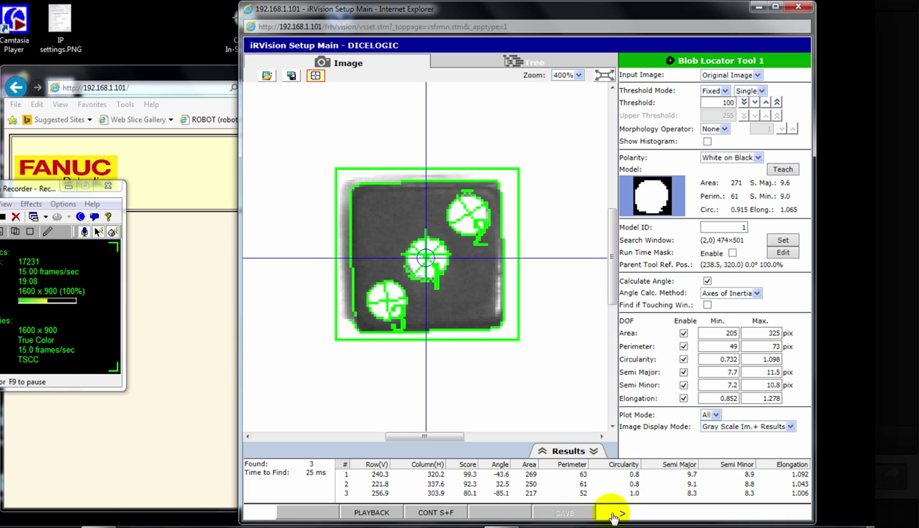
Step: Run the whole vision process on a freshly captured image of the die
click(547, 61)
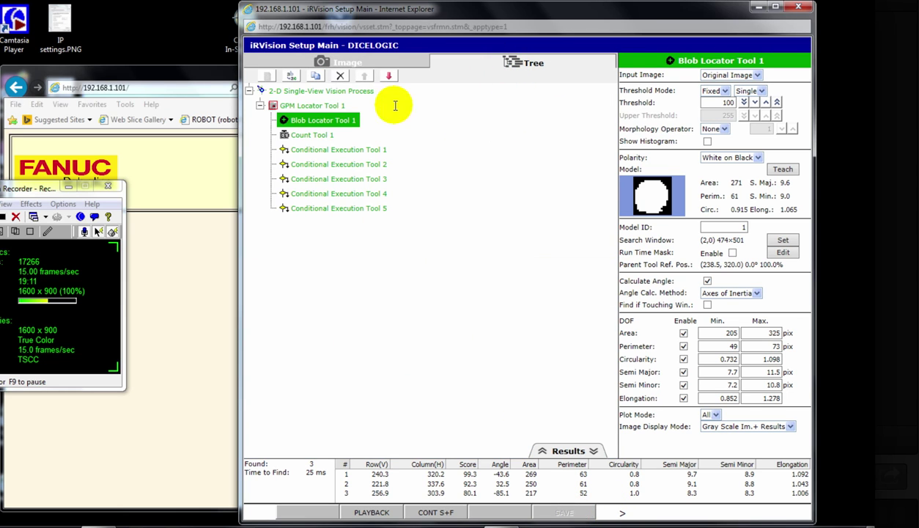
click(365, 92)
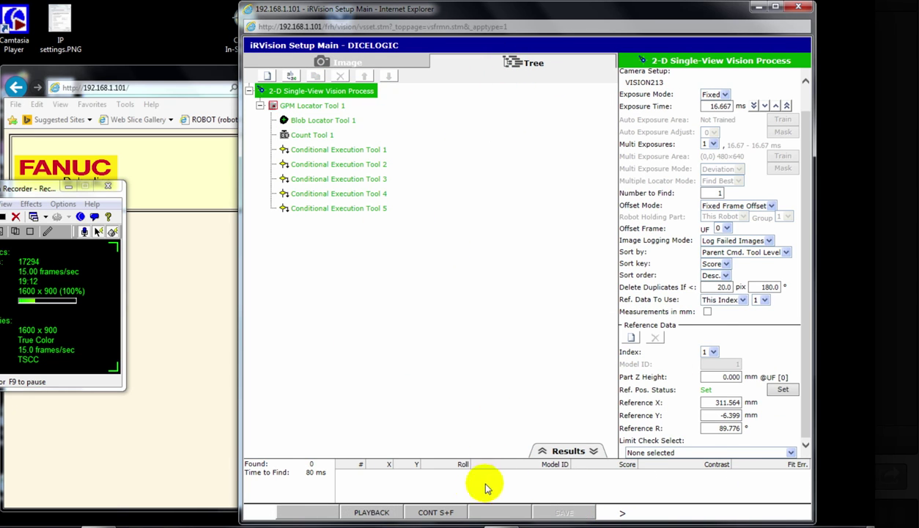
click(613, 513)
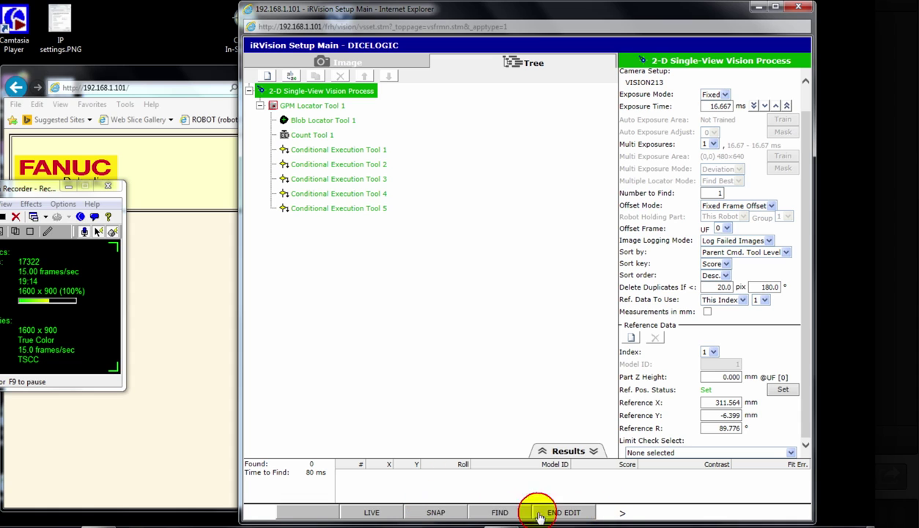
click(445, 513)
click(499, 513)
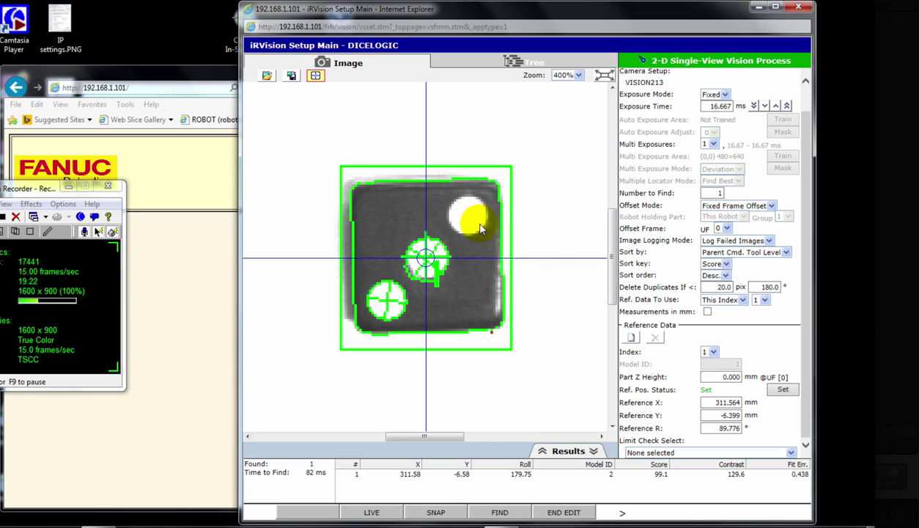
Step: Snap and find with Blob Locator Tool 1, detecting 3 pips with areas 272, 248 and 217
click(512, 62)
click(323, 121)
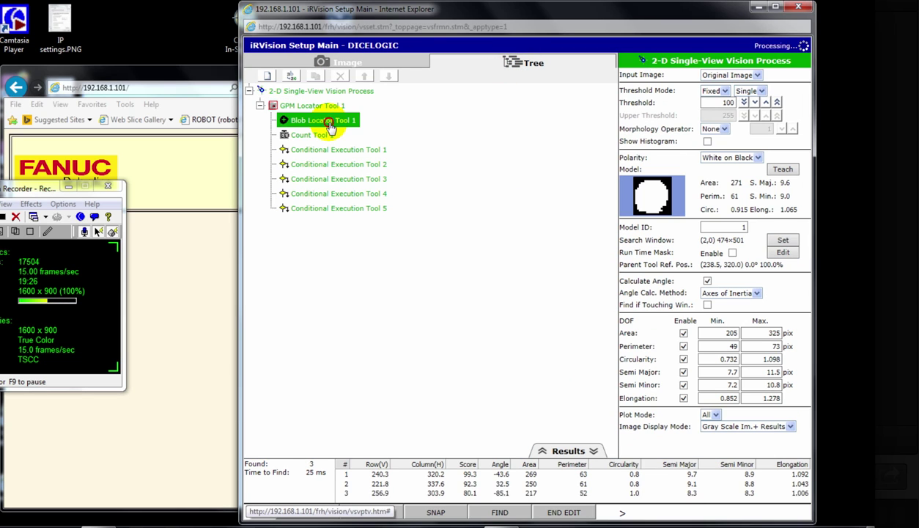
click(462, 514)
click(499, 512)
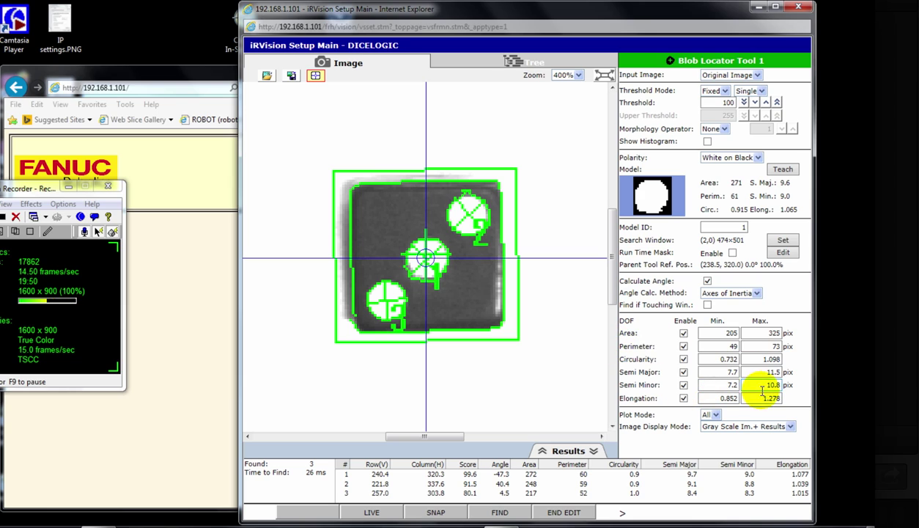
Step: Turn off Calculate Angle and raise Circularity Max to 1.300 in Blob Locator Tool 1
click(709, 283)
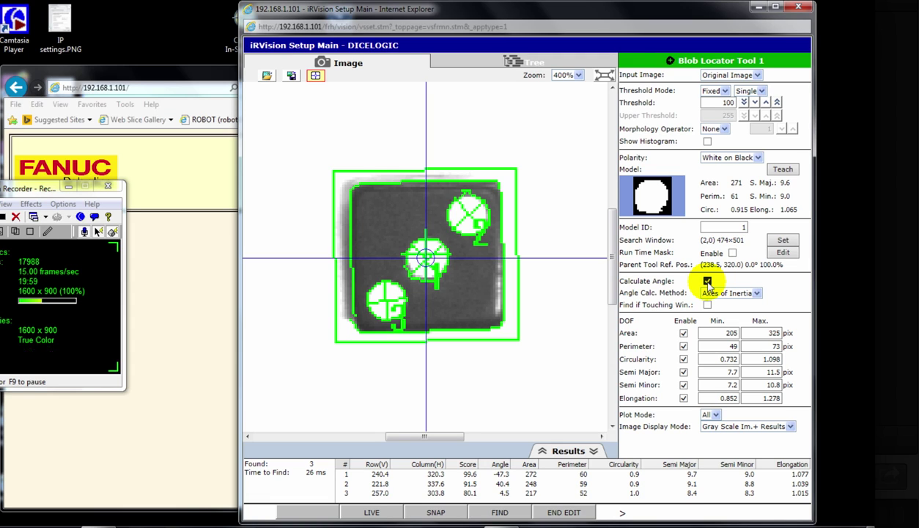
click(708, 283)
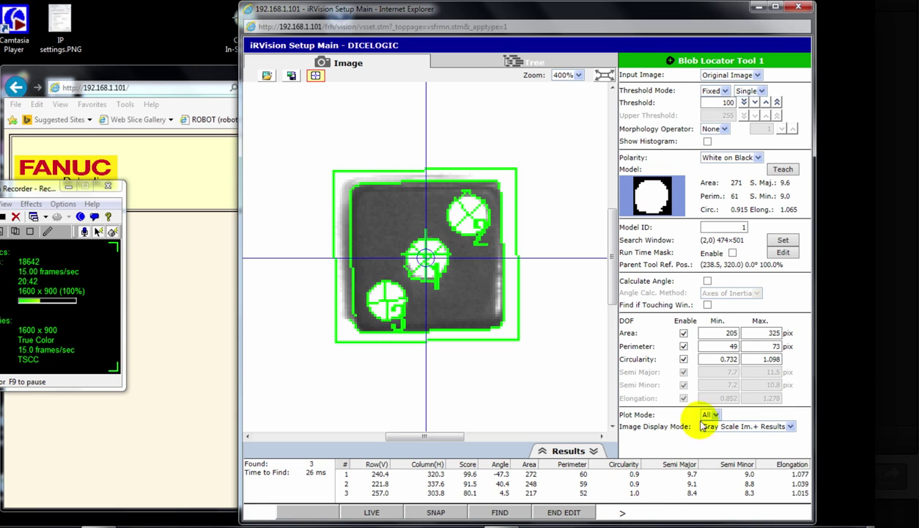
double_click(763, 360)
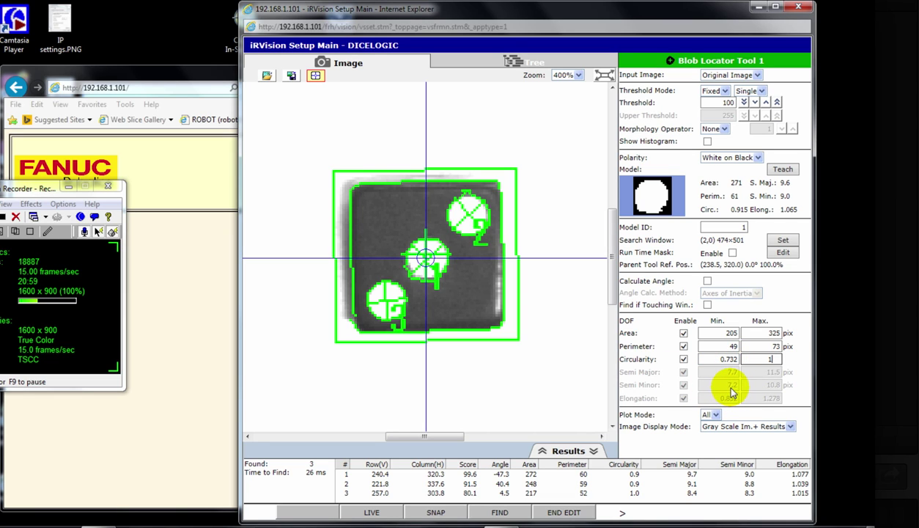
text(.3)
click(572, 512)
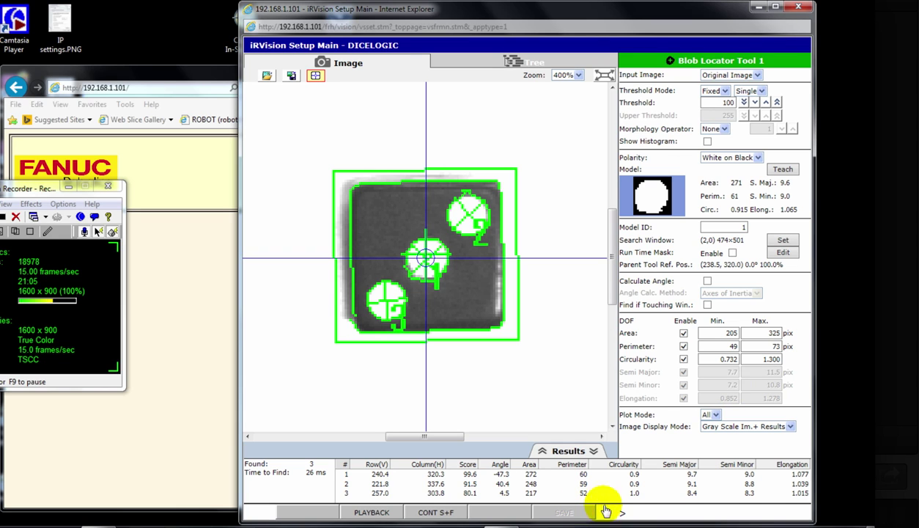
Step: Run the whole DICELOGIC process on the three-pip die, getting model ID 3, and inspect Conditional Execution Tool 2
click(513, 62)
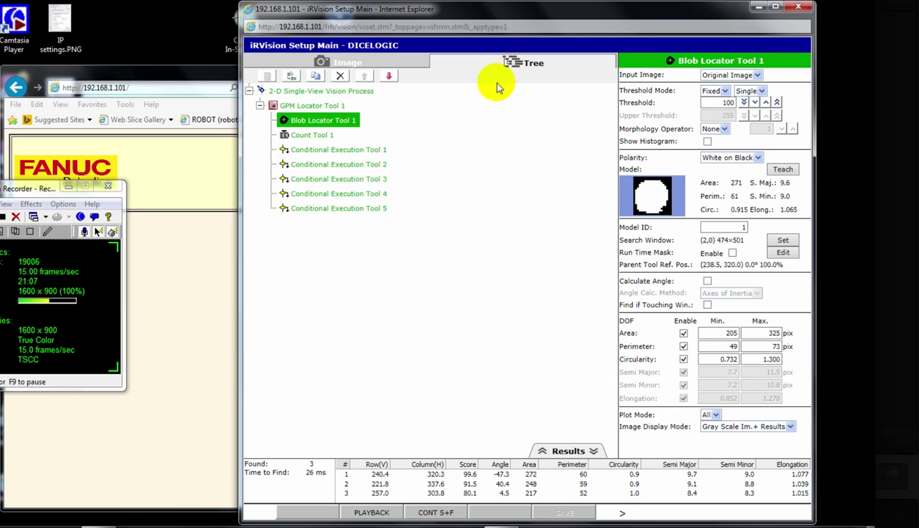
click(351, 93)
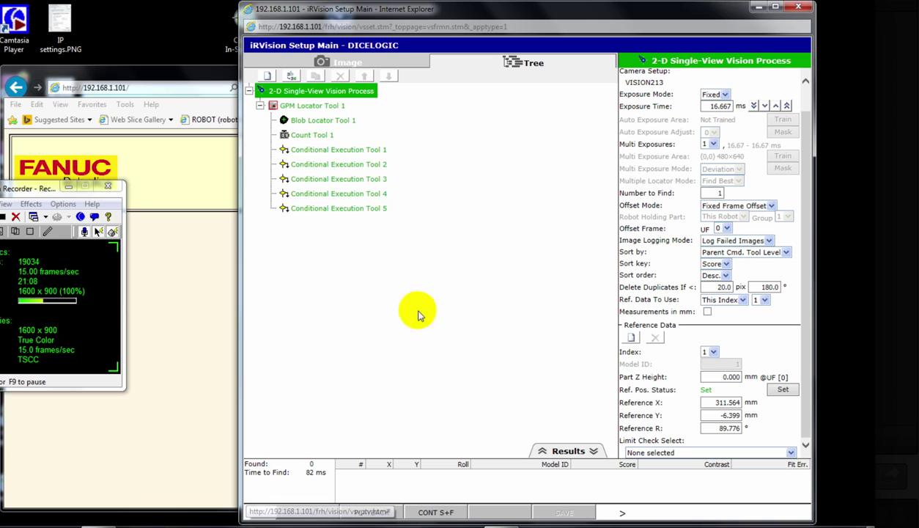
click(623, 512)
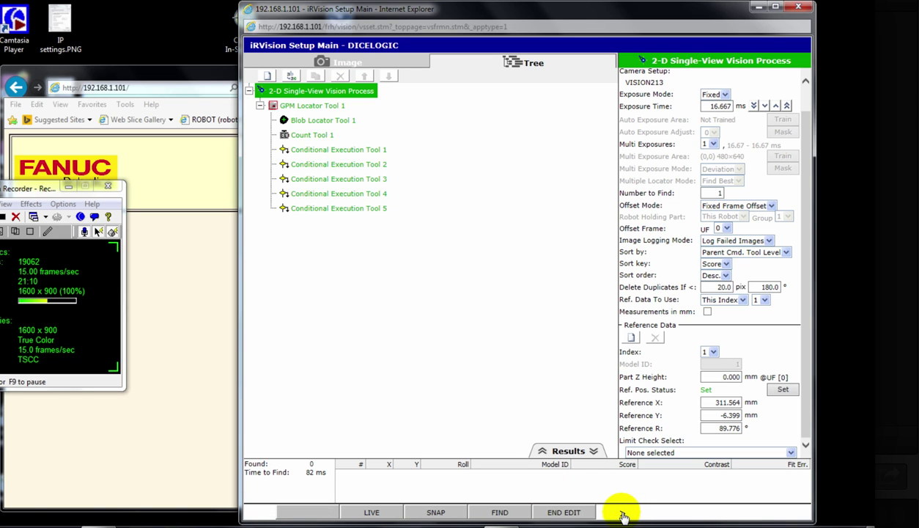
click(437, 512)
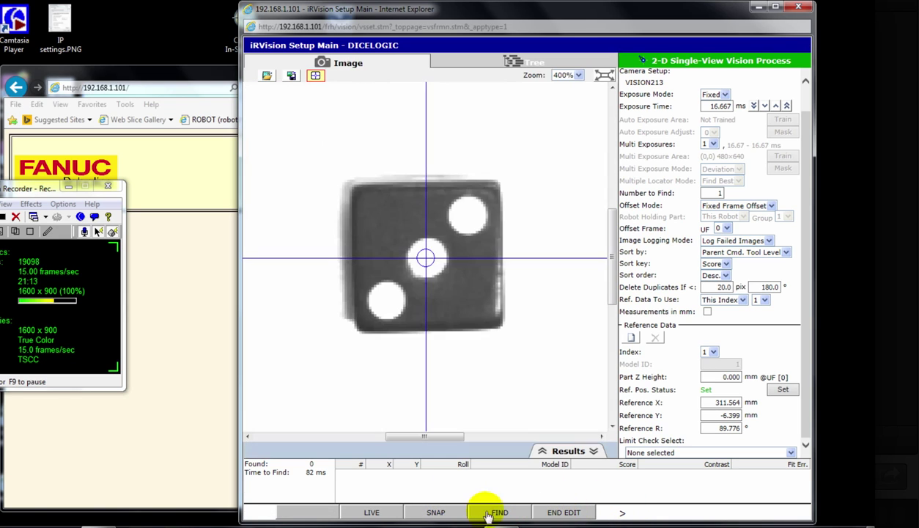
click(496, 513)
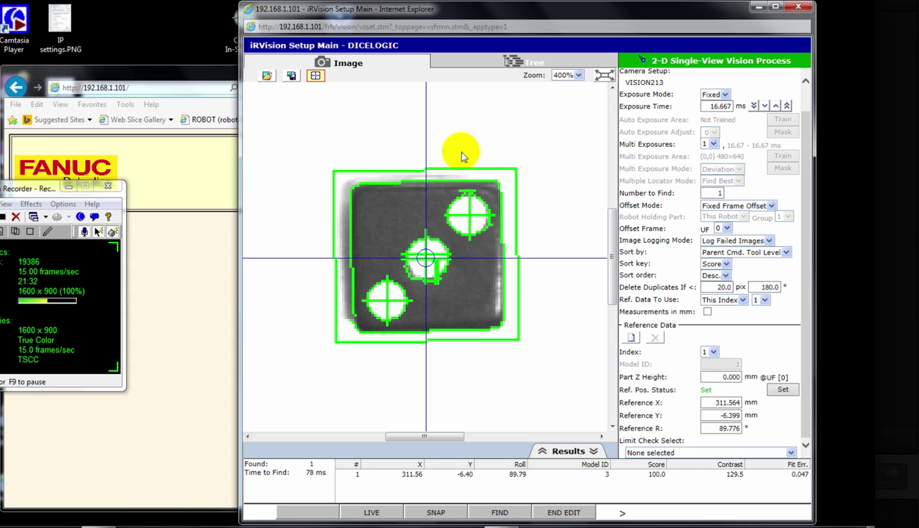
click(514, 62)
click(349, 168)
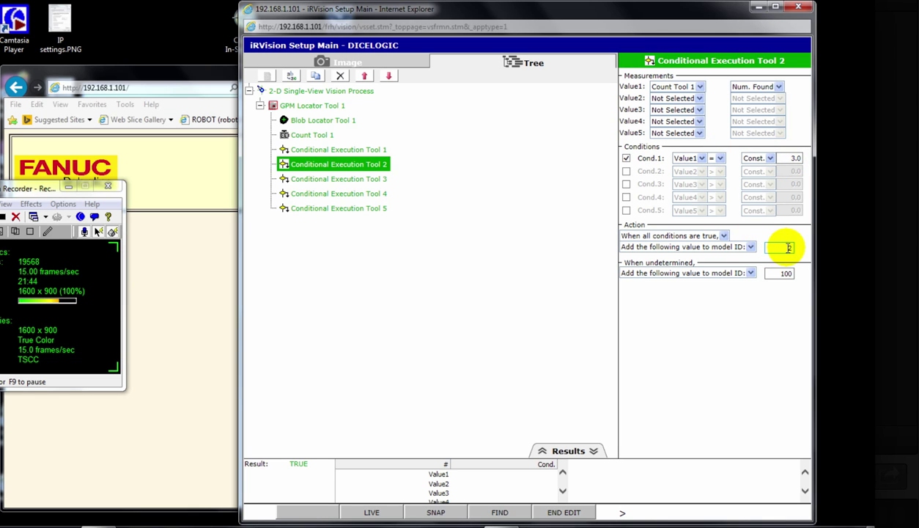
click(363, 92)
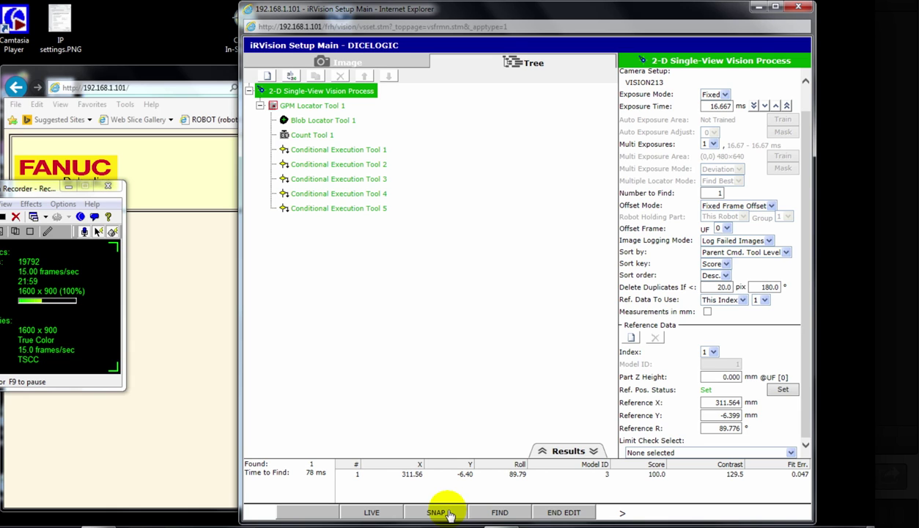
Step: Re-snap the tilted die and lower Blob Locator Tool 1's minimum area to 100 so all 5 pips are found
click(324, 120)
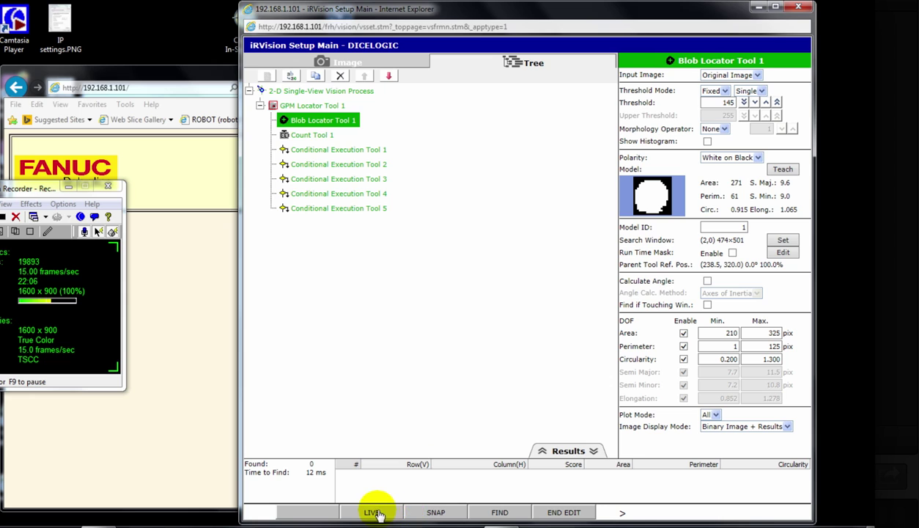
click(433, 512)
click(499, 512)
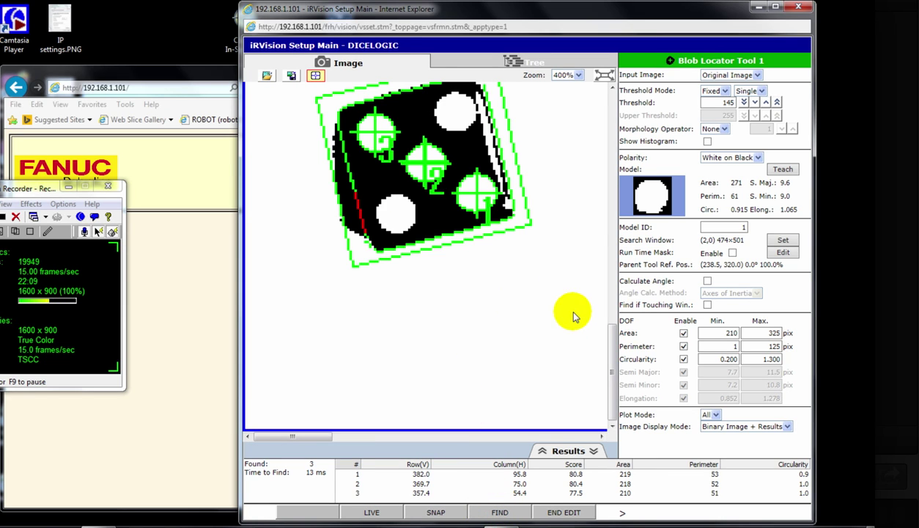
click(474, 511)
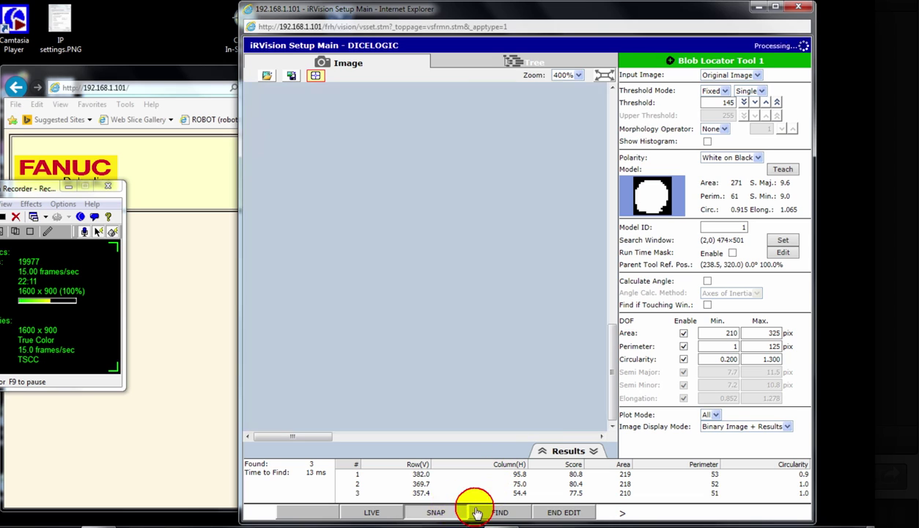
click(435, 511)
click(496, 512)
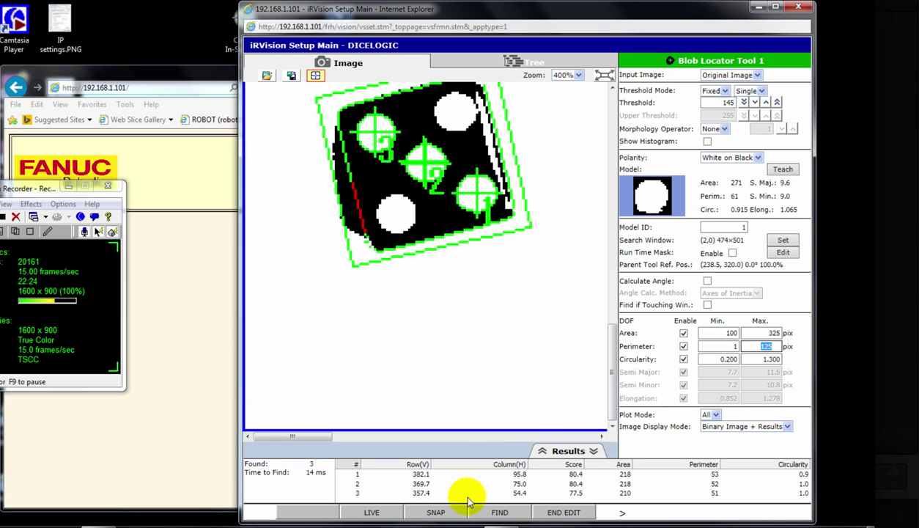
click(495, 511)
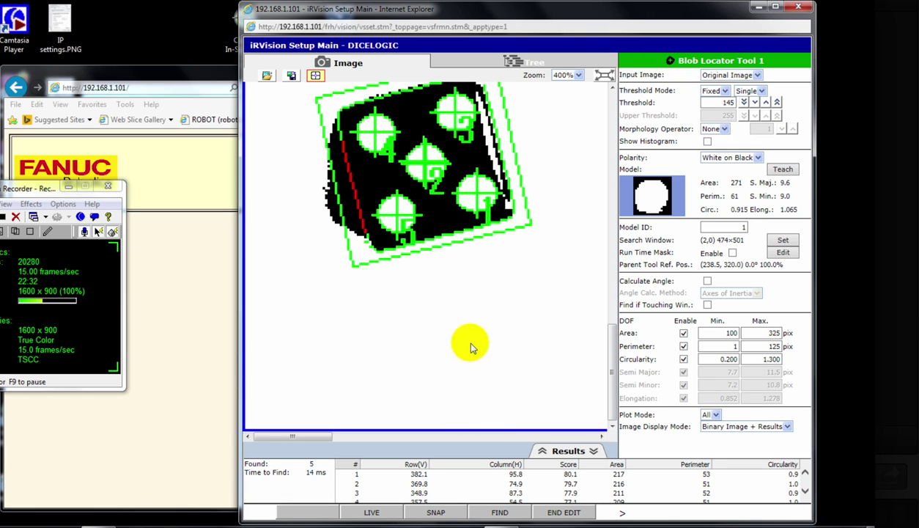
Step: Run the whole DICELOGIC process on the five-pip die, getting model ID 5, and review Conditional Execution Tool 4
click(523, 63)
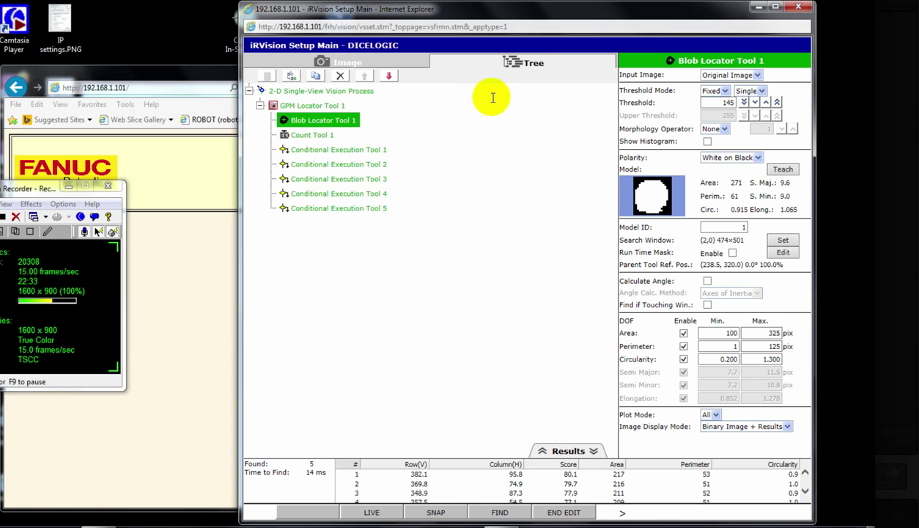
click(353, 91)
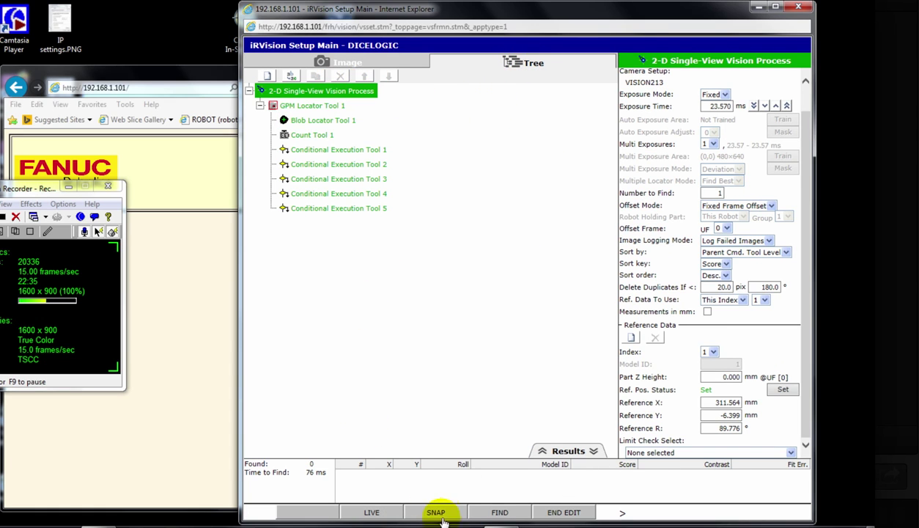
click(498, 512)
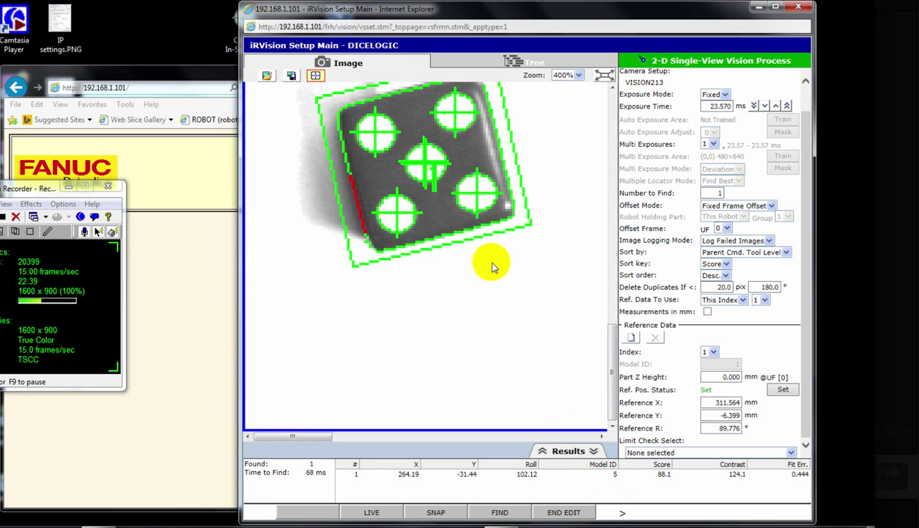
click(529, 57)
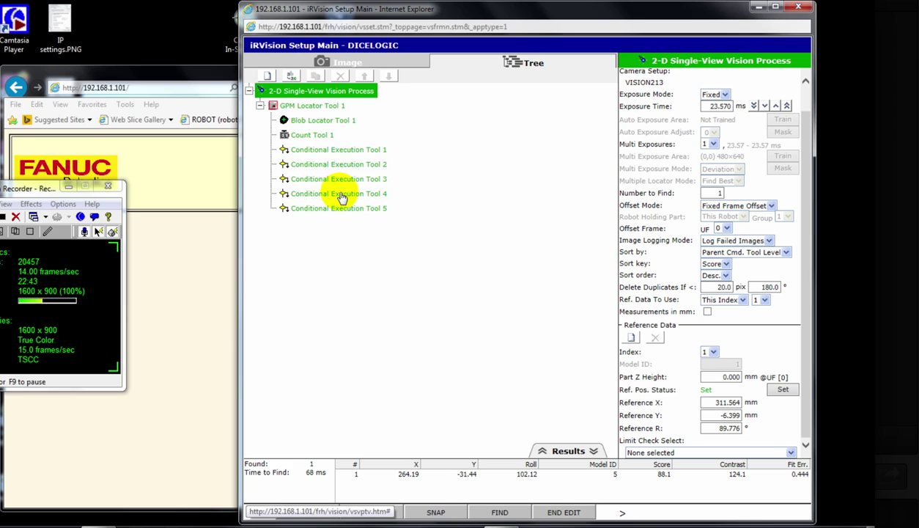
click(341, 195)
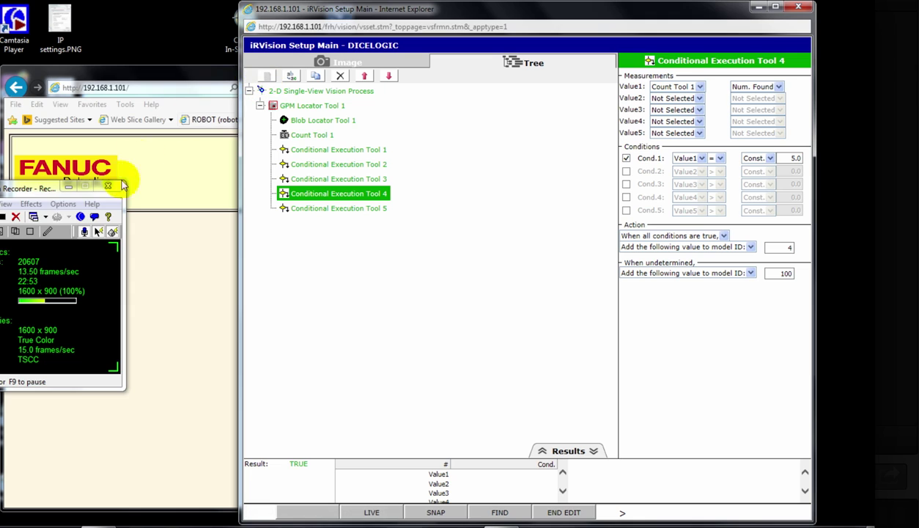
Step: Snap a one-pip die and run the blob search and full process, getting model ID 1
click(323, 120)
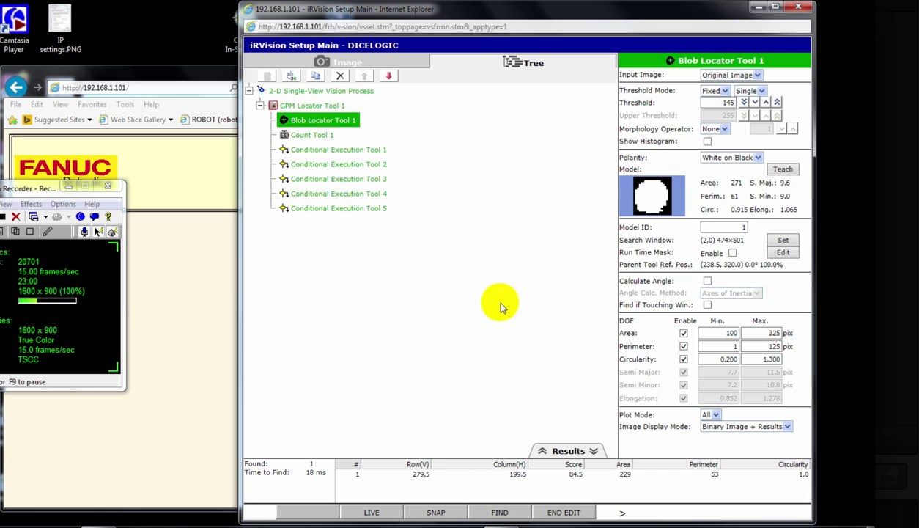
click(447, 513)
click(499, 513)
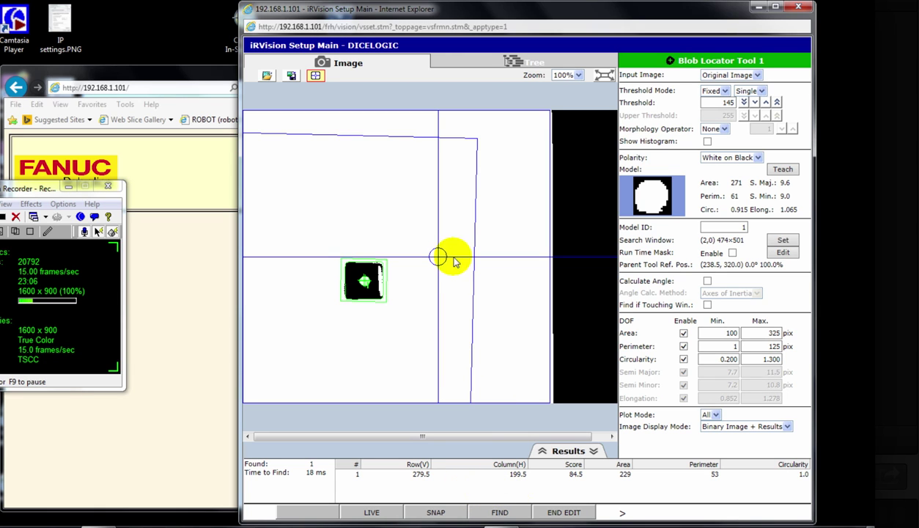
click(513, 63)
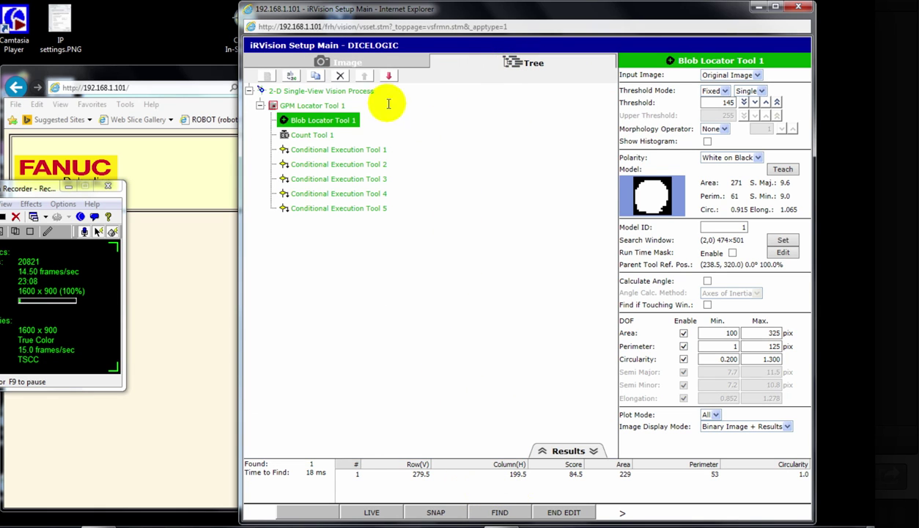
click(363, 90)
click(440, 512)
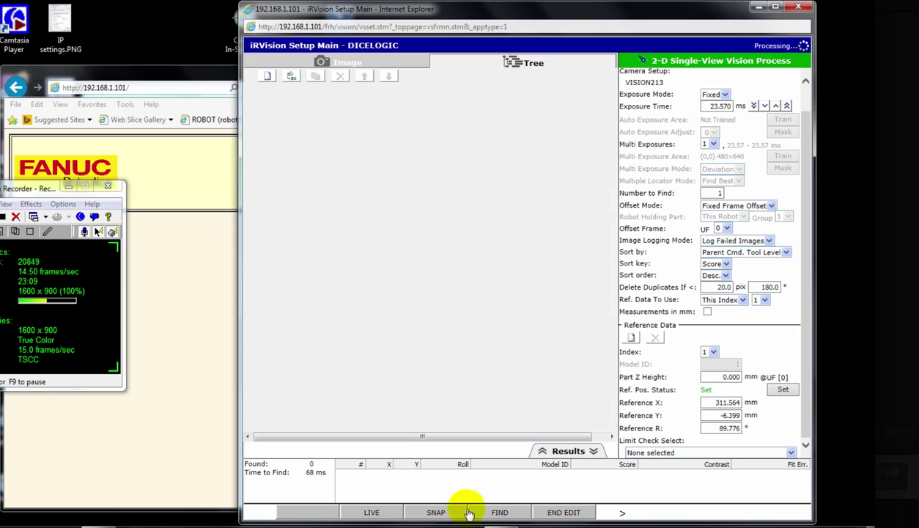
click(501, 512)
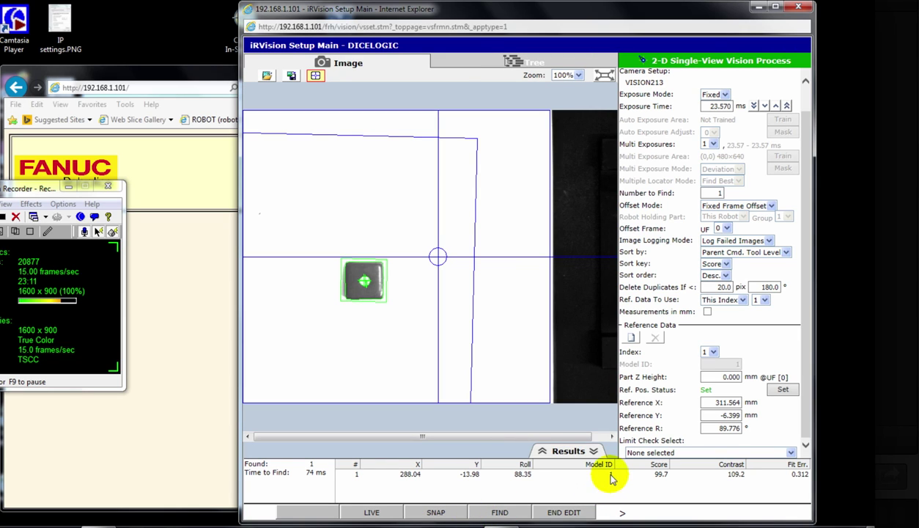